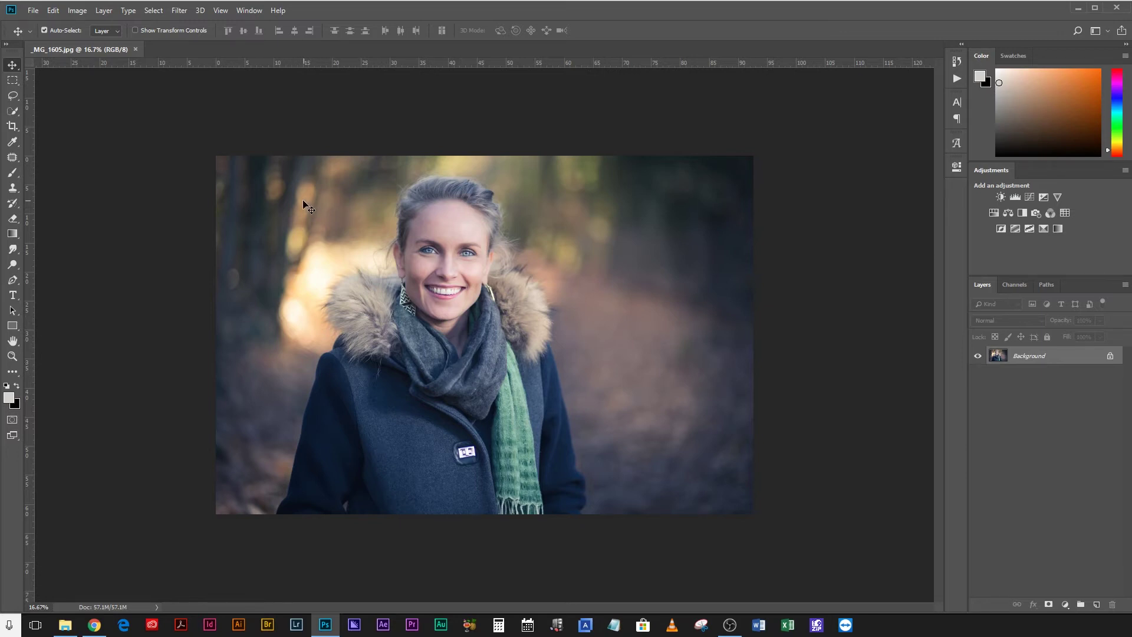
Pick the Quick Selection Tool and enter the Select and Mask workspace
key("w")
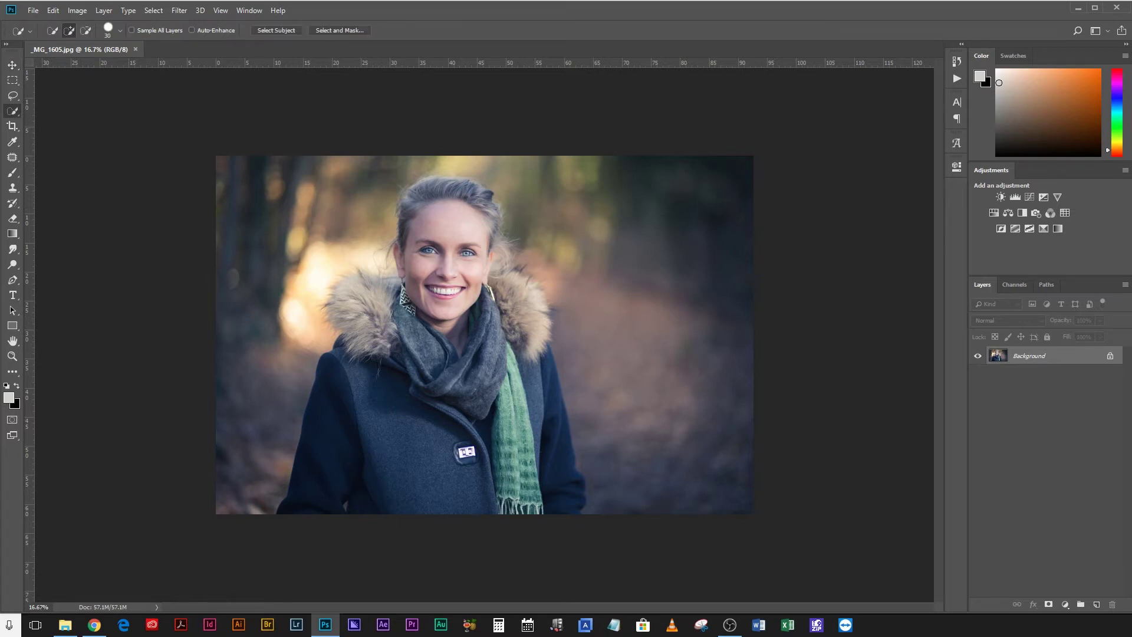
left_click(12, 112)
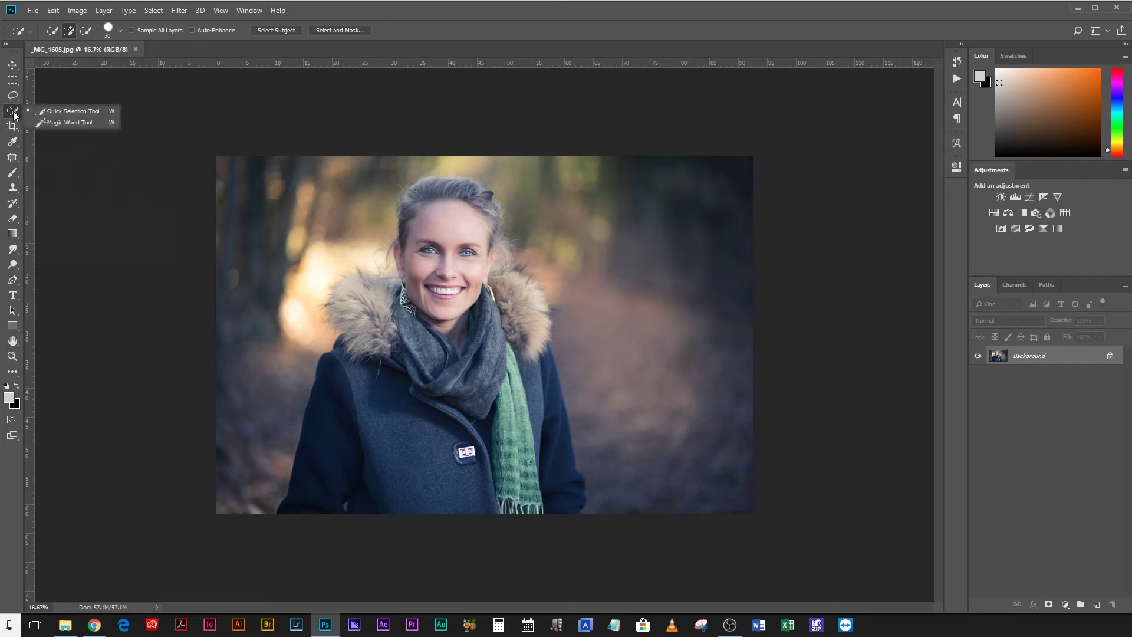
left_click(64, 112)
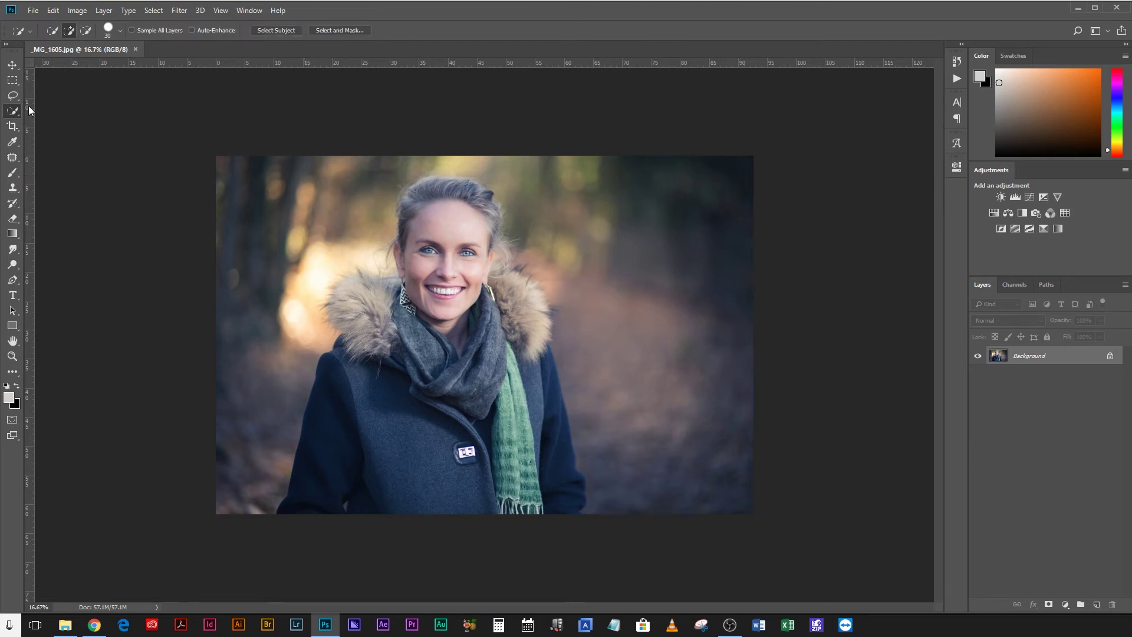
left_click(330, 30)
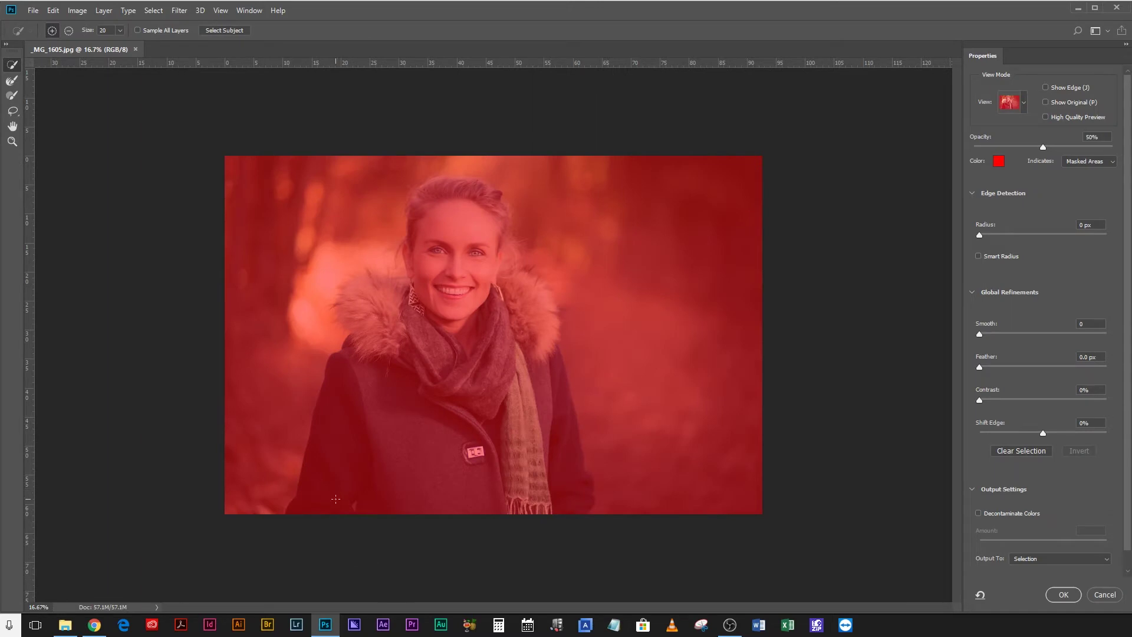
Brush over the woman's blue coat, face and scarf, keeping the Overlay preview
left_click_drag(335, 499, 353, 412)
mouse_move(443, 289)
left_mouse_down()
mouse_move(424, 354)
mouse_move(449, 259)
left_mouse_up()
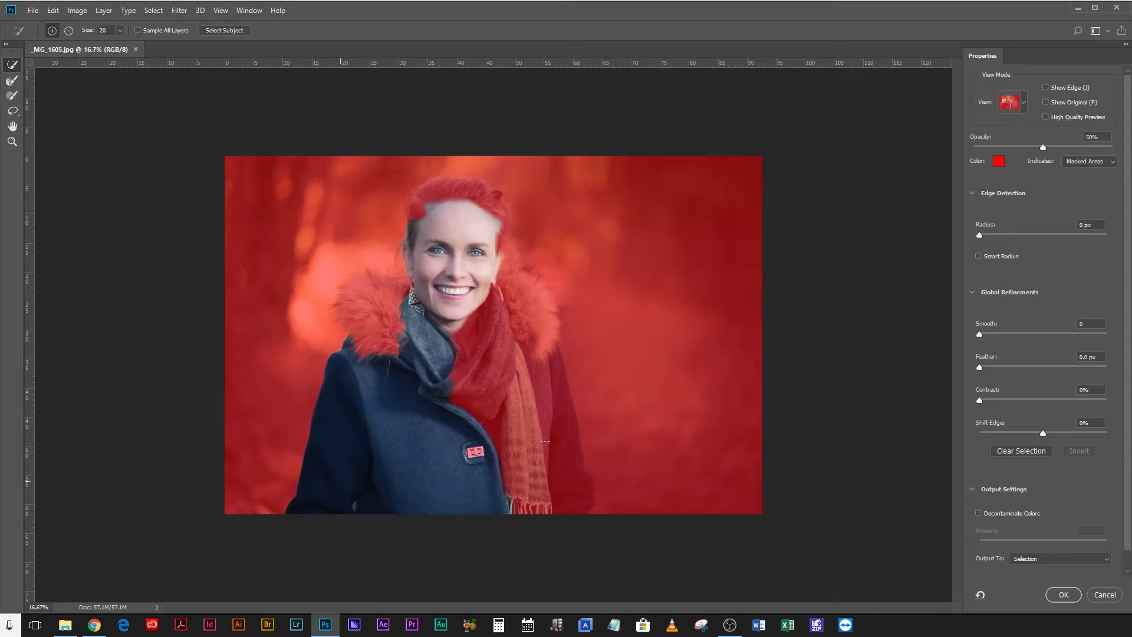
left_click(556, 485)
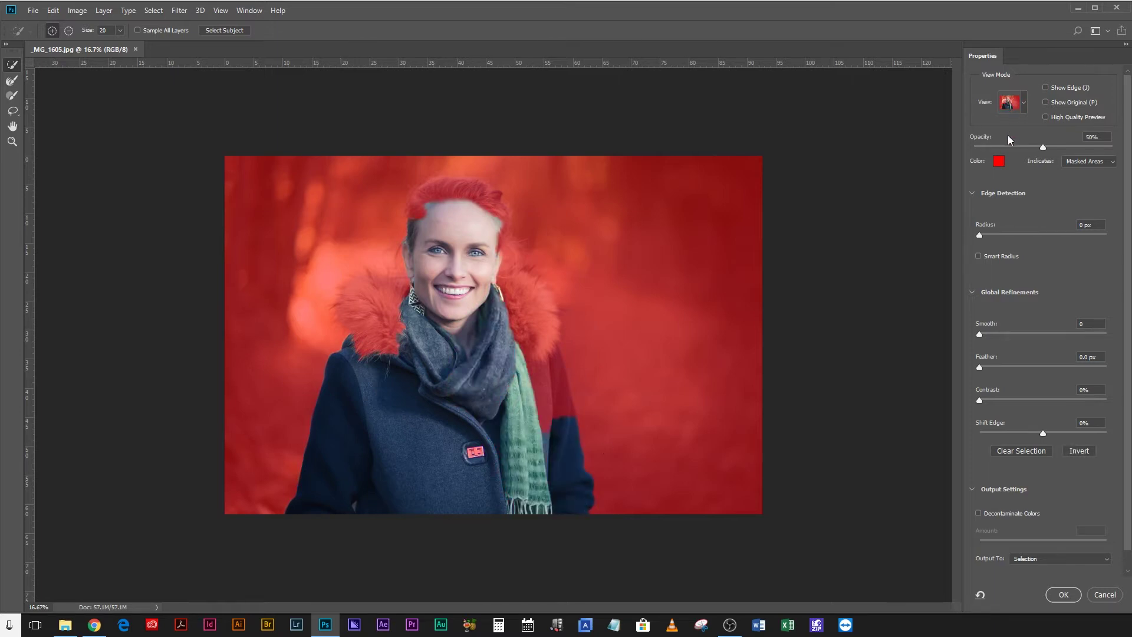
left_click(1024, 105)
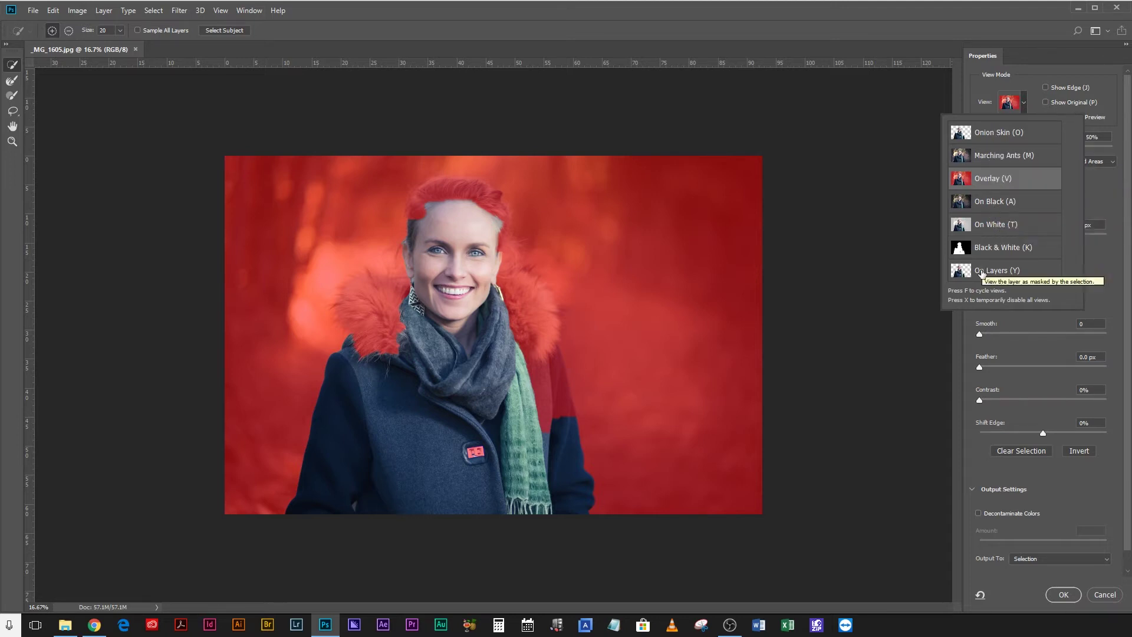
left_click(1026, 102)
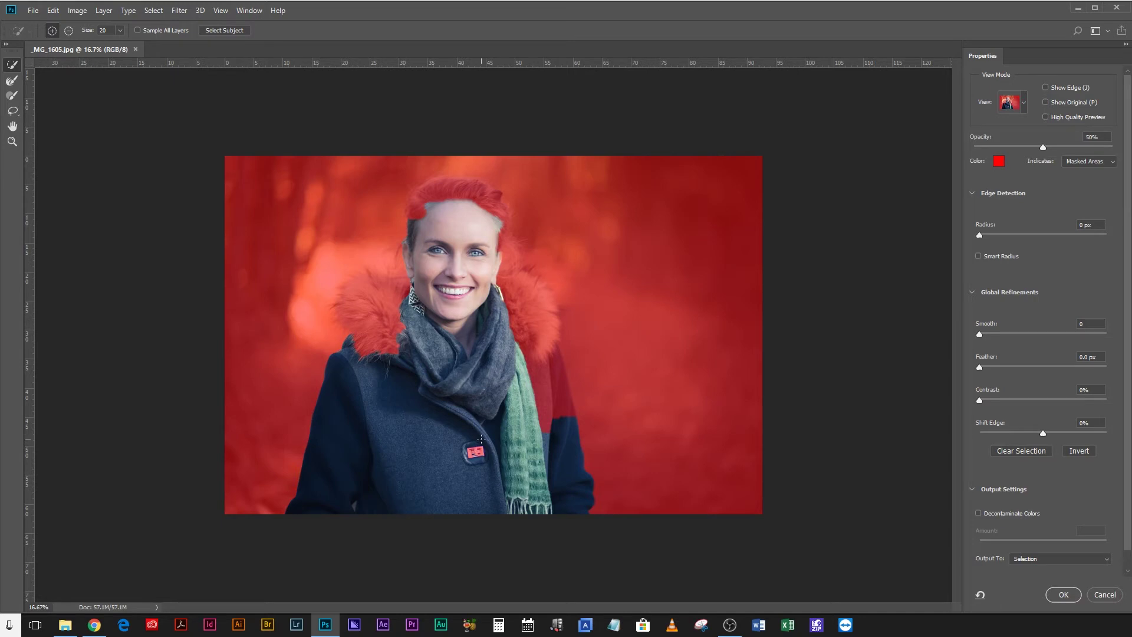
Add the coat badge, hair and fur collar to the selection
left_click(478, 446)
left_click_drag(509, 447, 358, 304)
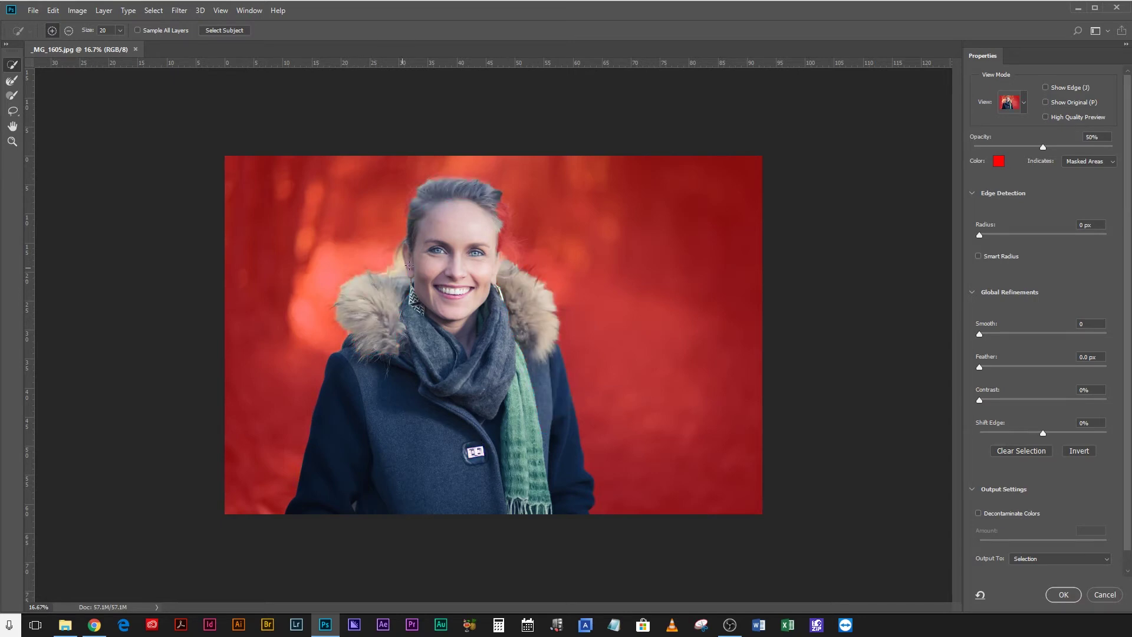
left_click_drag(409, 266, 411, 266)
left_click_drag(526, 279, 567, 265)
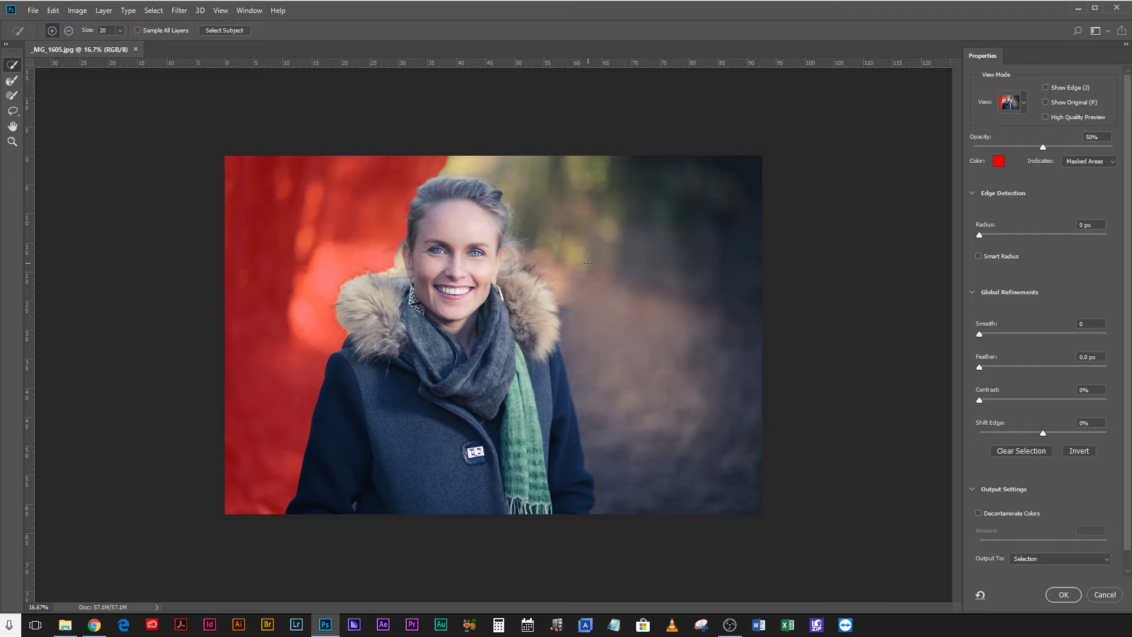
Clean up right of the head, subtracting stray background and fur patches with Alt
left_click_drag(588, 263, 603, 307)
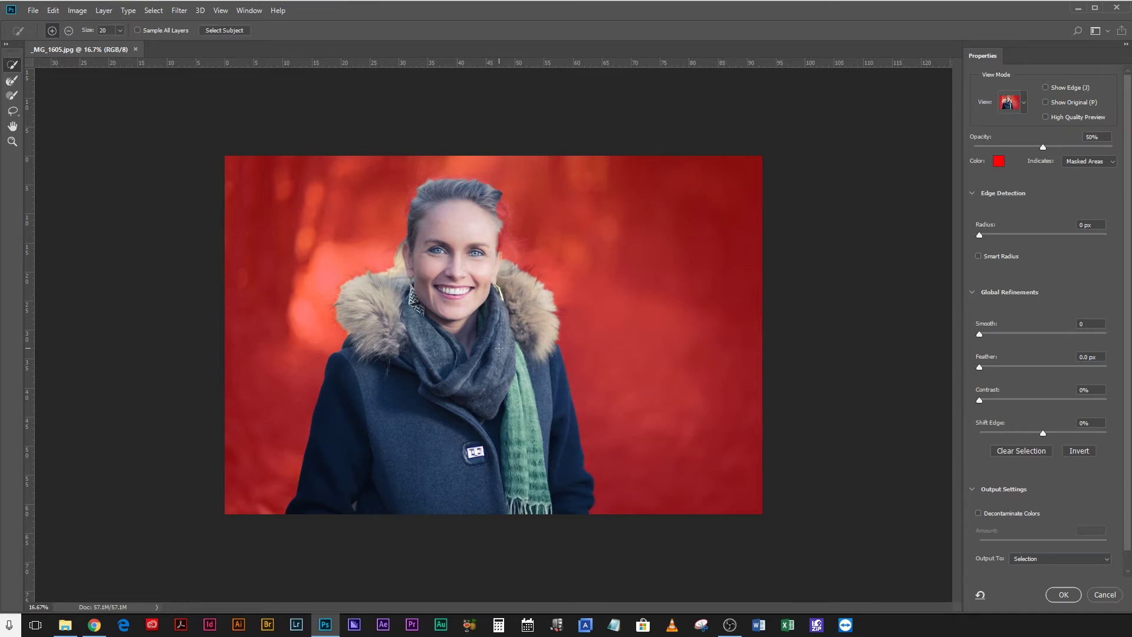
left_click_drag(539, 276, 563, 259)
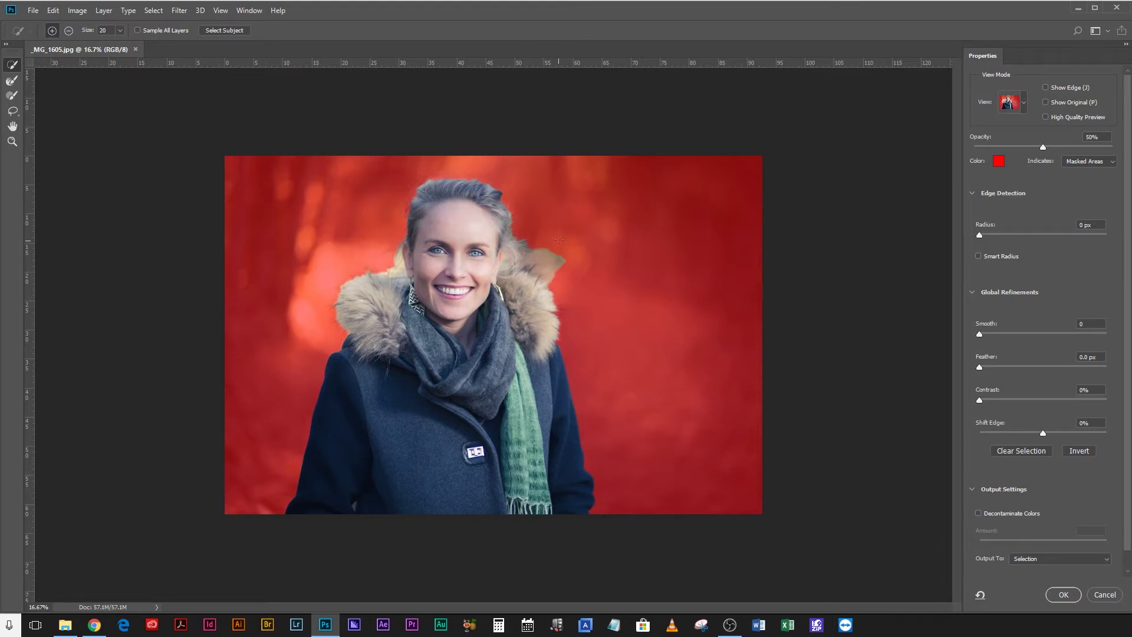
key("alt")
left_click_drag(557, 273, 544, 255)
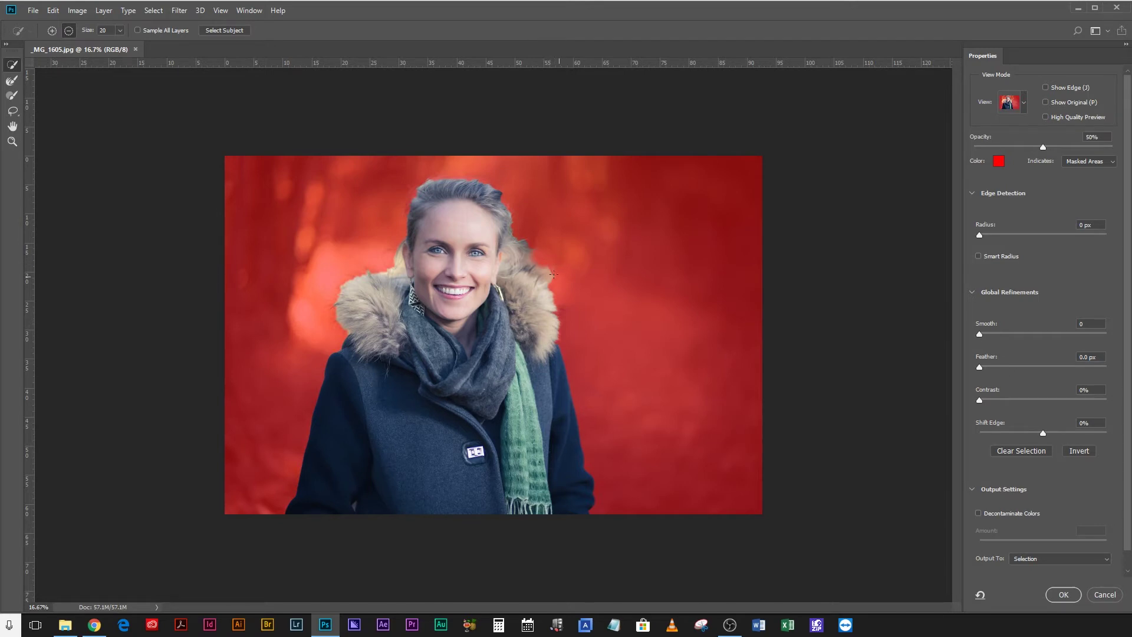
key("bracketright")
key("bracketright")
key("bracketright")
key("bracketright")
key("alt")
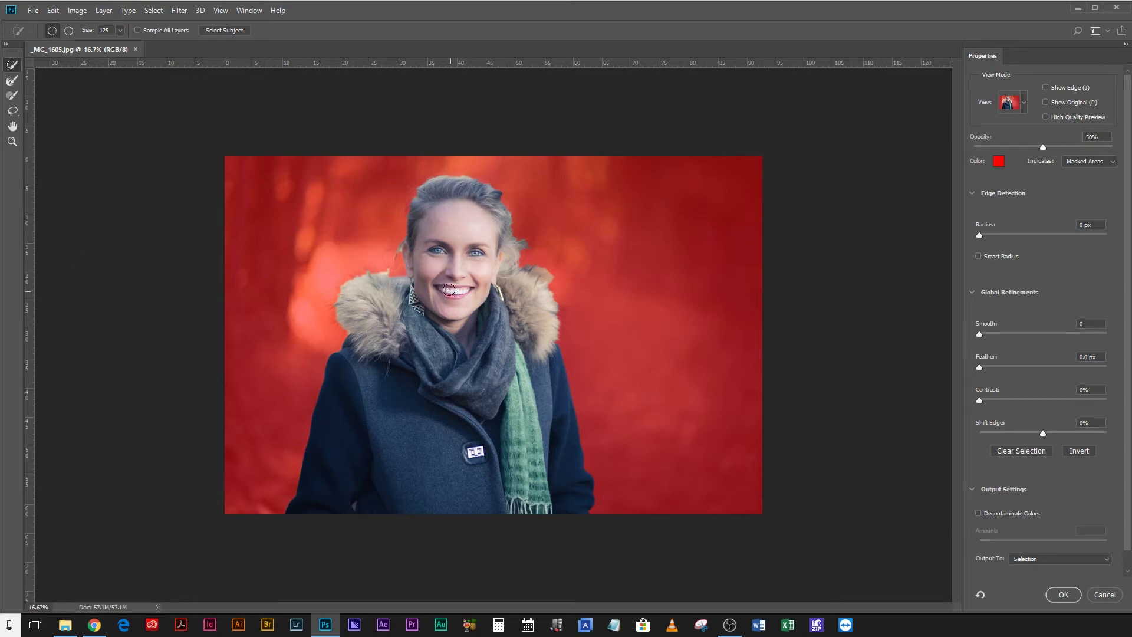
Switch to the Refine Edge Brush at size 90 and zoom in on the head
left_click(12, 81)
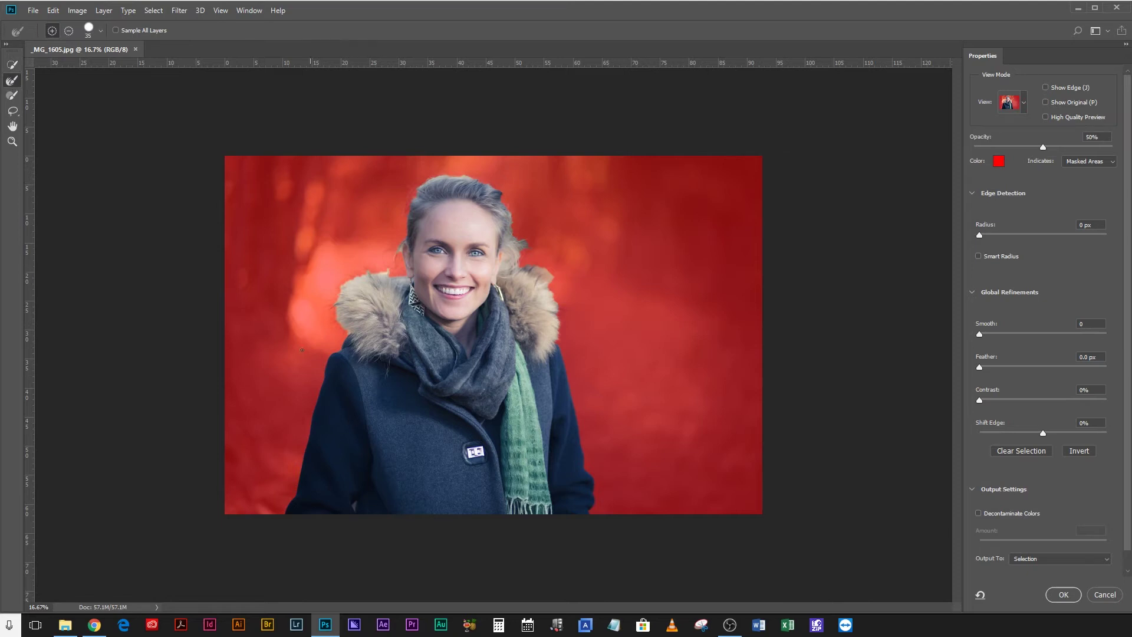
key("bracketright")
key("bracketright")
key("bracketright")
key("bracketright")
key("bracketright")
key("ctrl+plus")
key("bracketleft")
key("bracketleft")
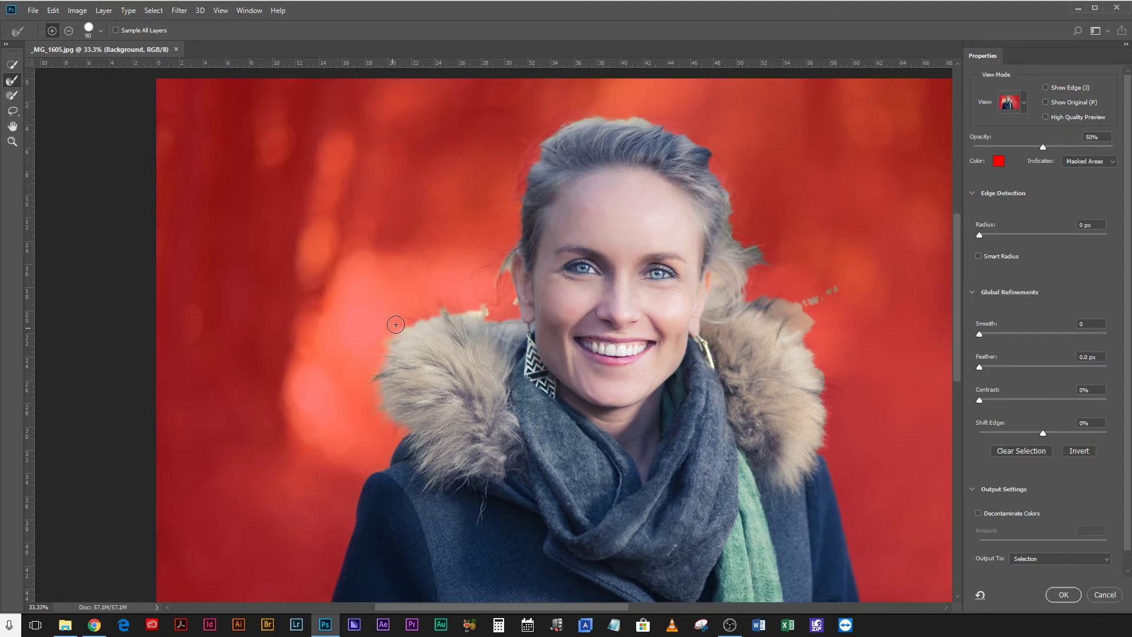
Refine the mask along the fur collar edges and around the hair
mouse_move(447, 306)
left_mouse_down()
mouse_move(457, 317)
mouse_move(519, 310)
mouse_move(495, 315)
left_mouse_up()
mouse_move(399, 329)
left_mouse_down()
mouse_move(388, 411)
mouse_move(374, 396)
mouse_move(399, 396)
left_mouse_up()
mouse_move(478, 349)
left_mouse_down()
mouse_move(482, 304)
mouse_move(511, 260)
mouse_move(480, 292)
mouse_move(516, 249)
left_mouse_up()
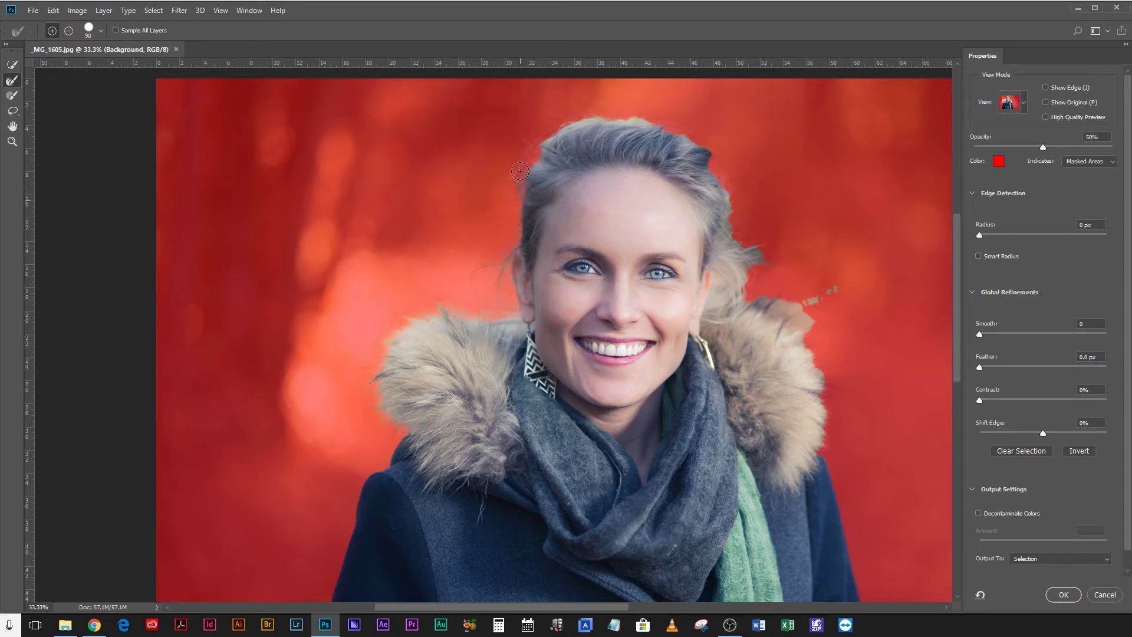
mouse_move(549, 167)
left_mouse_down()
mouse_move(591, 170)
mouse_move(745, 251)
mouse_move(763, 269)
mouse_move(742, 274)
mouse_move(750, 306)
mouse_move(791, 314)
left_mouse_up()
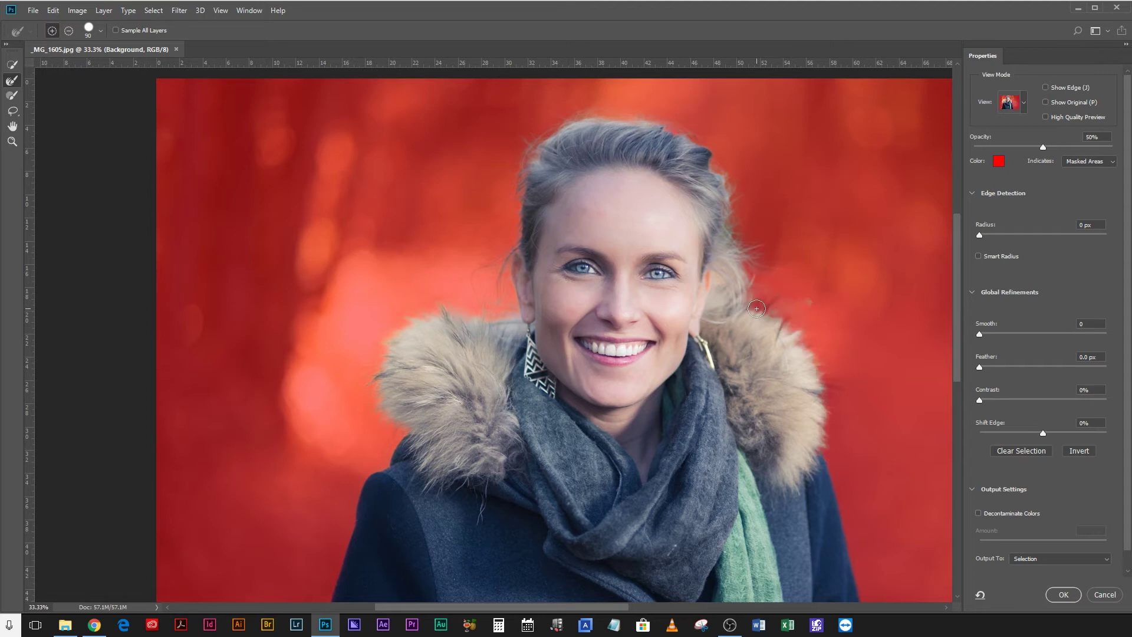
key("alt")
key("ctrl+minus")
key("ctrl+minus")
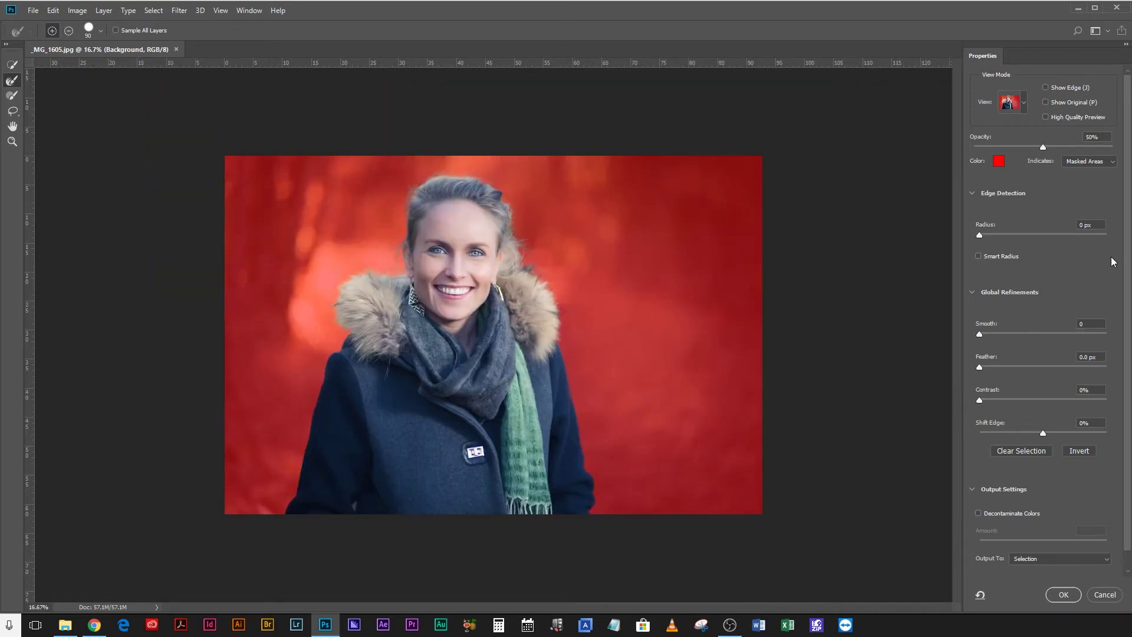
Output the refined selection as a New Layer with Layer Mask
scroll(1113, 261, "down", 1)
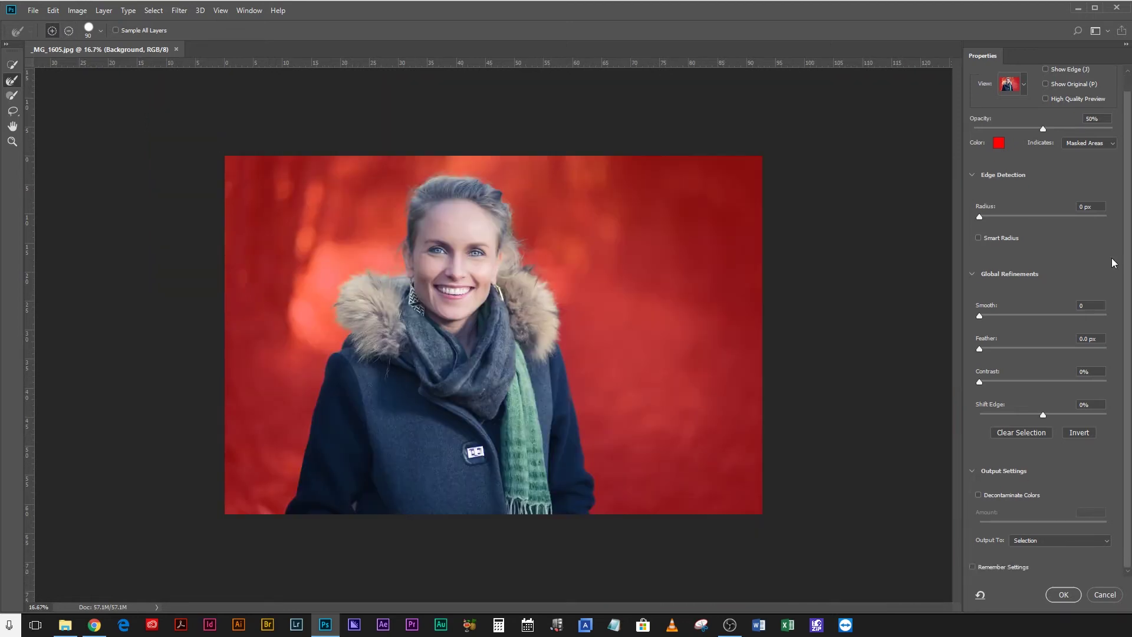
left_click(1025, 542)
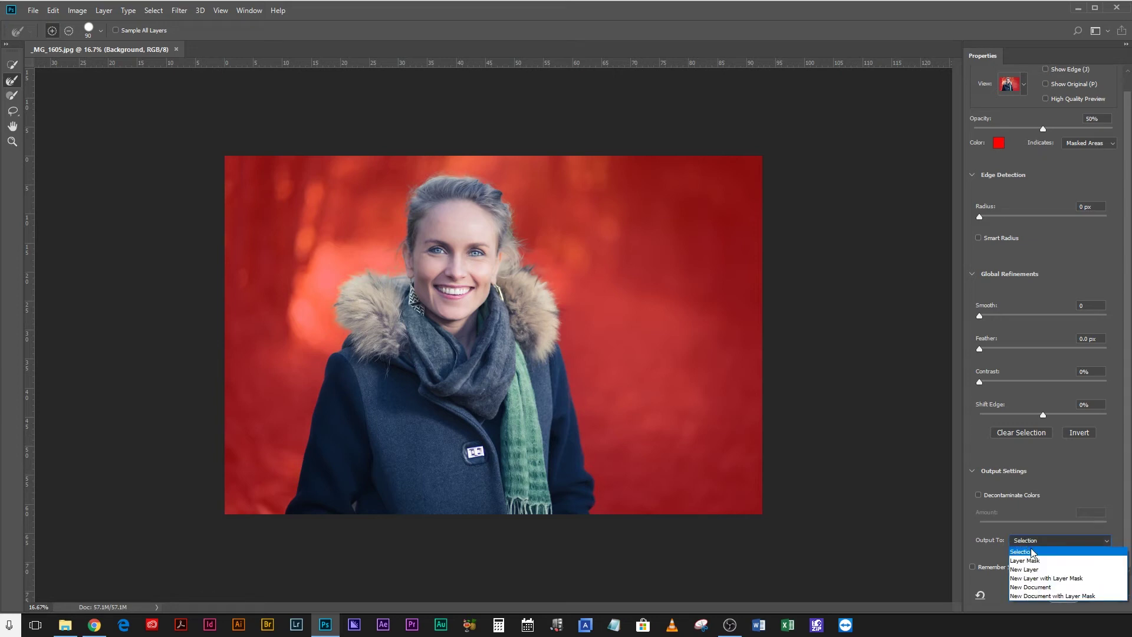
left_click(1046, 579)
left_click(1059, 595)
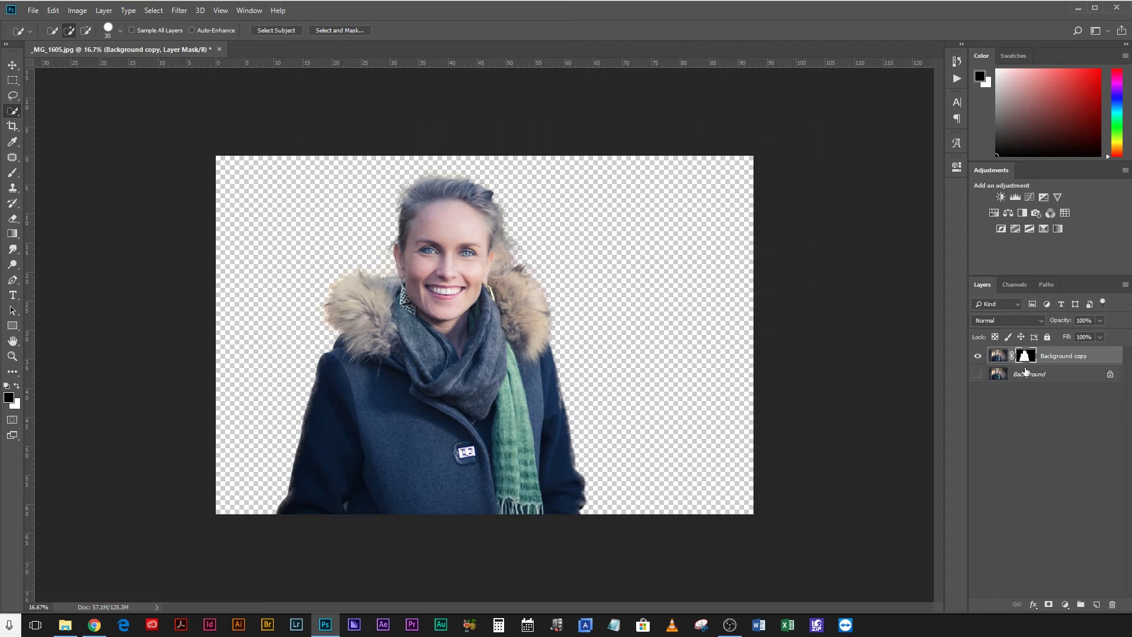
Show Background, hide Background copy, and load the woman's mask as a selection
key("b")
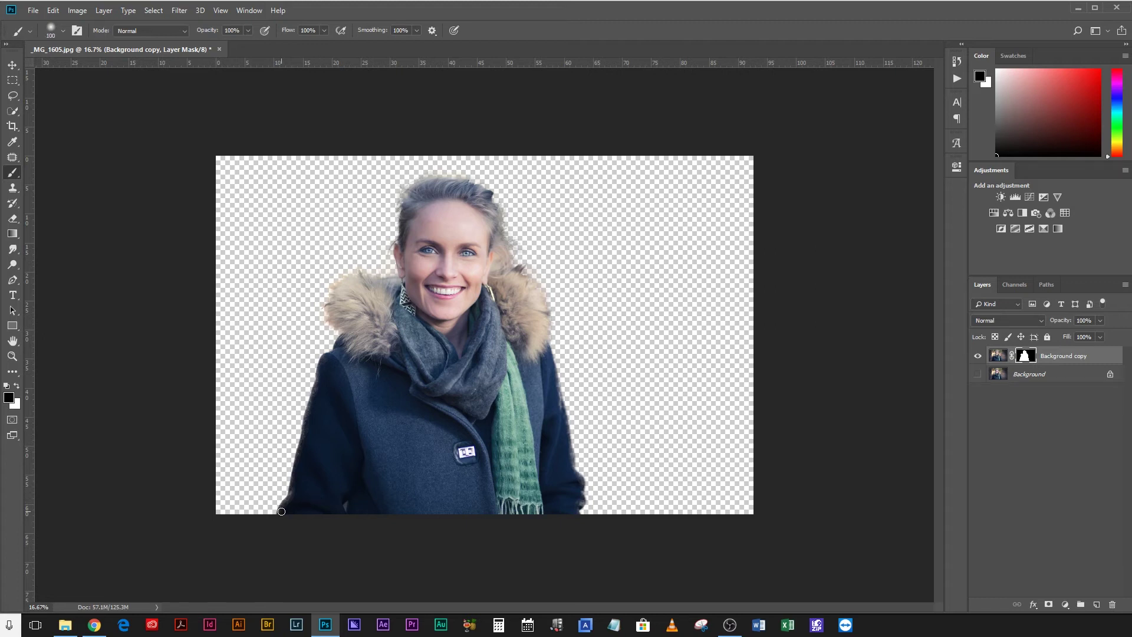
key("x")
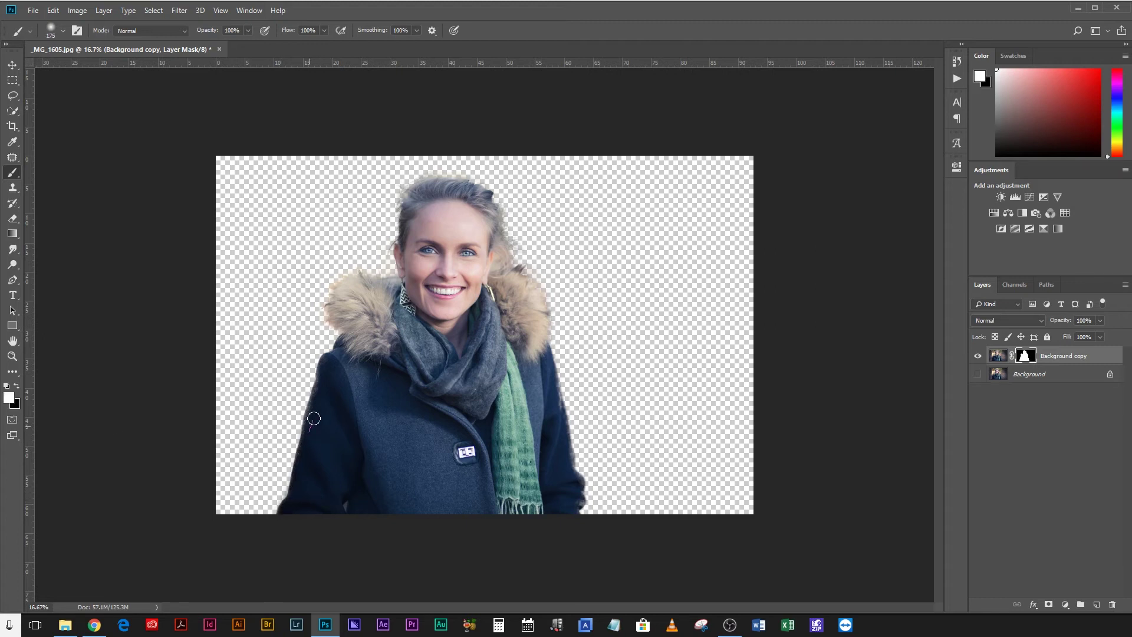
left_click(977, 374)
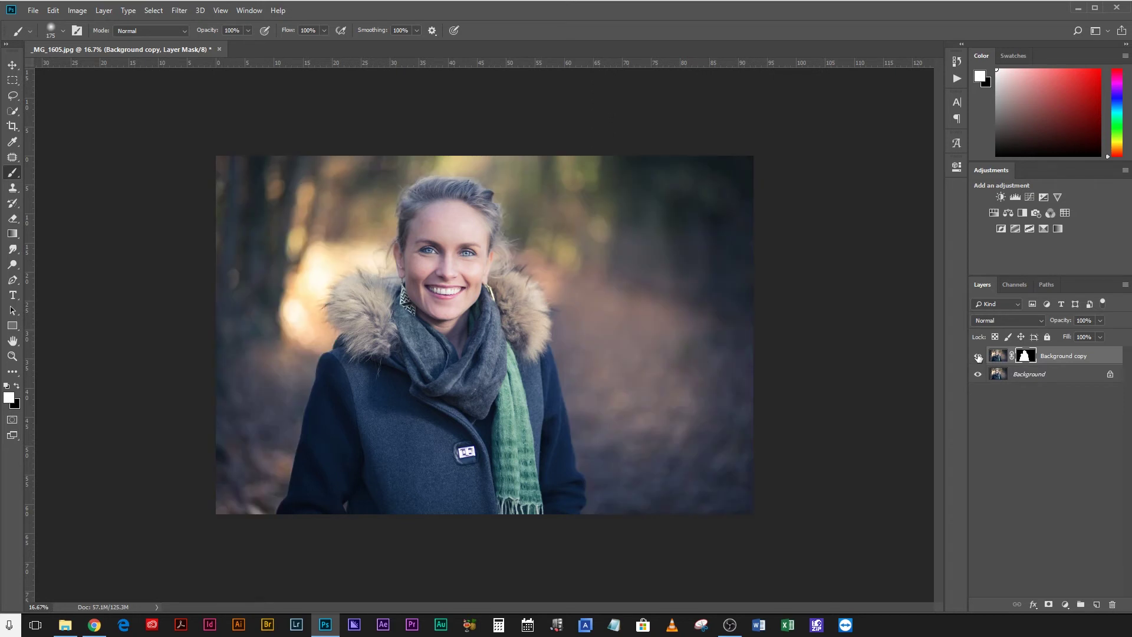
left_click(978, 356)
left_click(1005, 374)
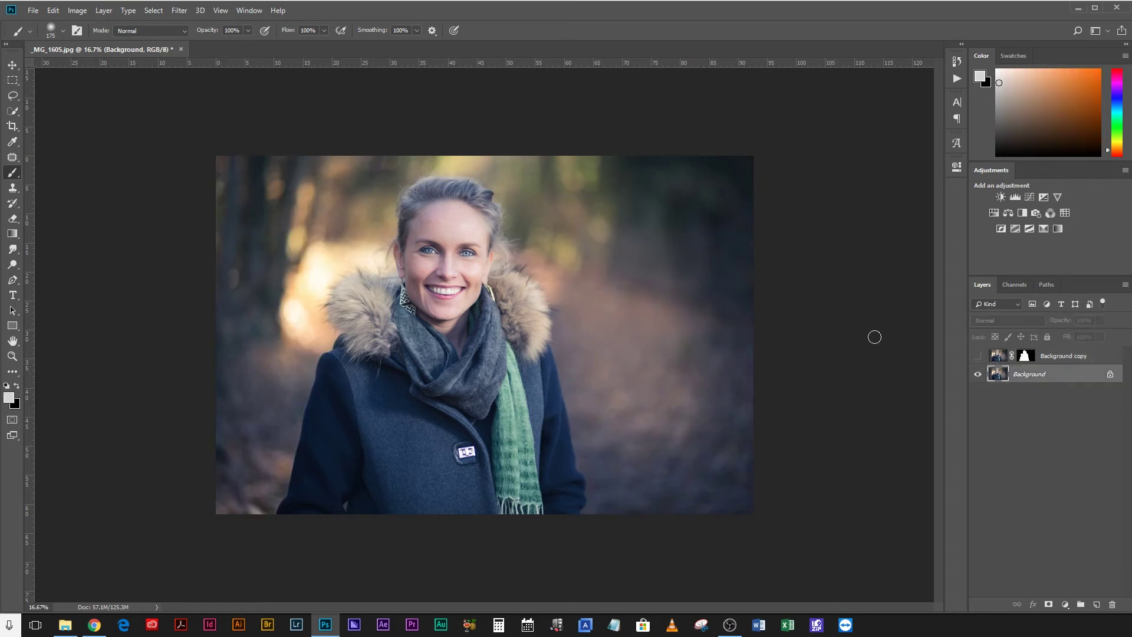
left_click(1029, 357)
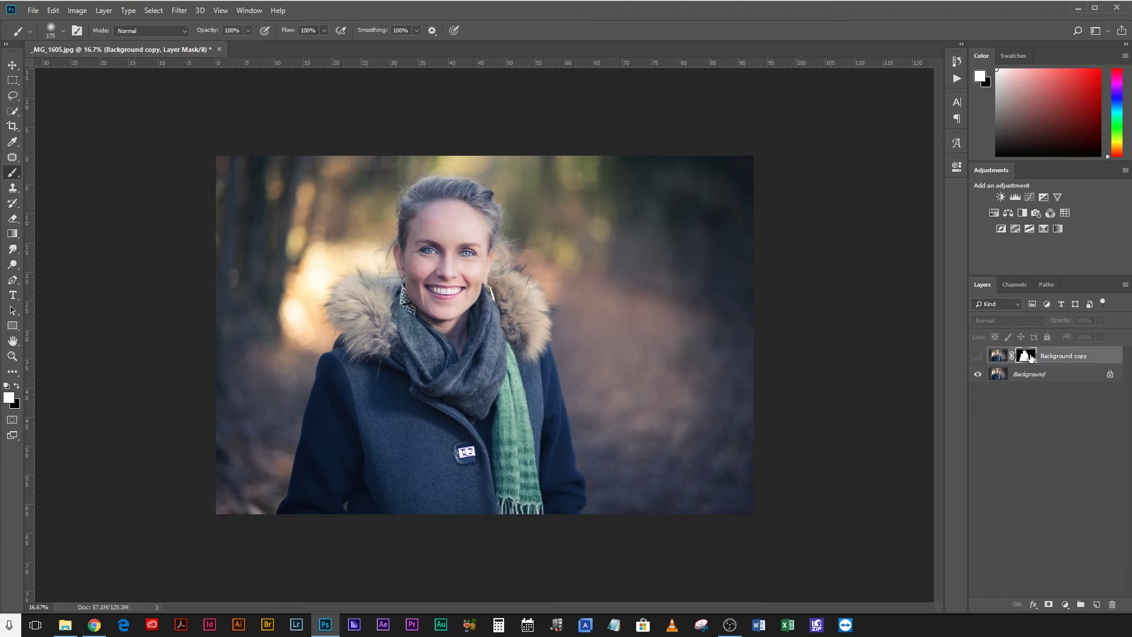
left_click(1032, 358, "ctrl")
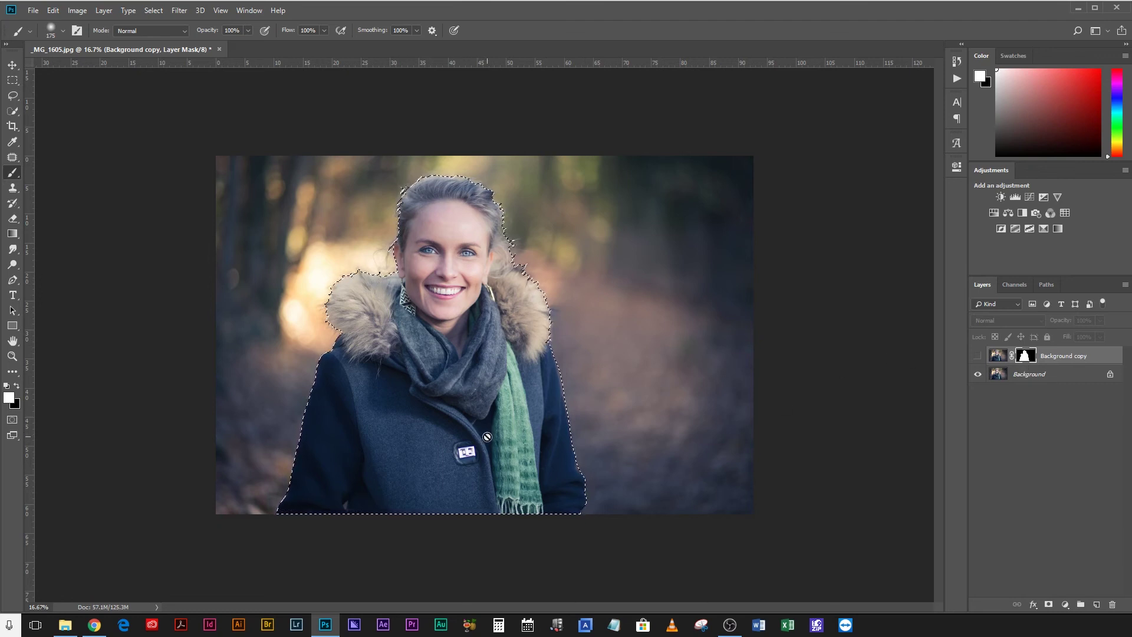
Expand the woman's selection by 20 pixels on the Background layer
left_click(997, 375)
left_click(152, 11)
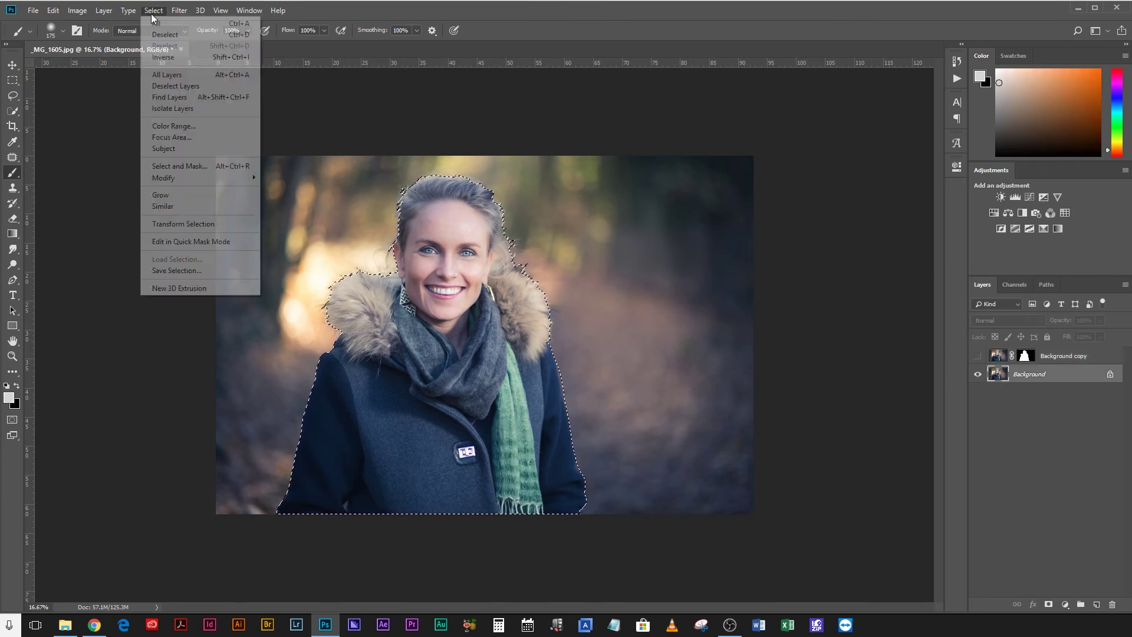
mouse_move(192, 180)
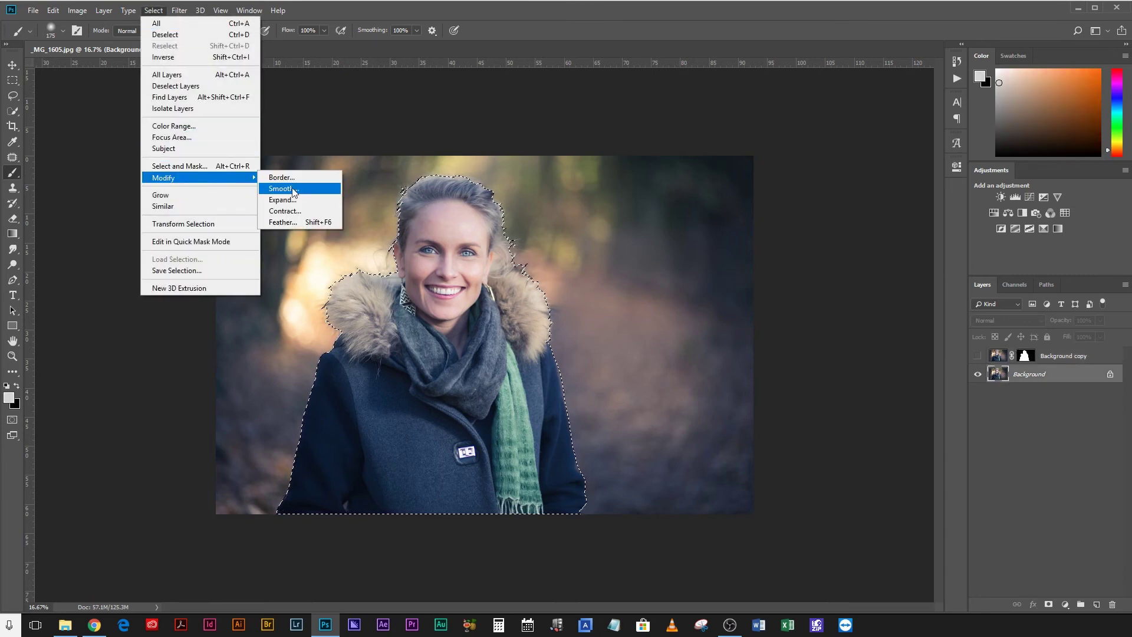
left_click(298, 200)
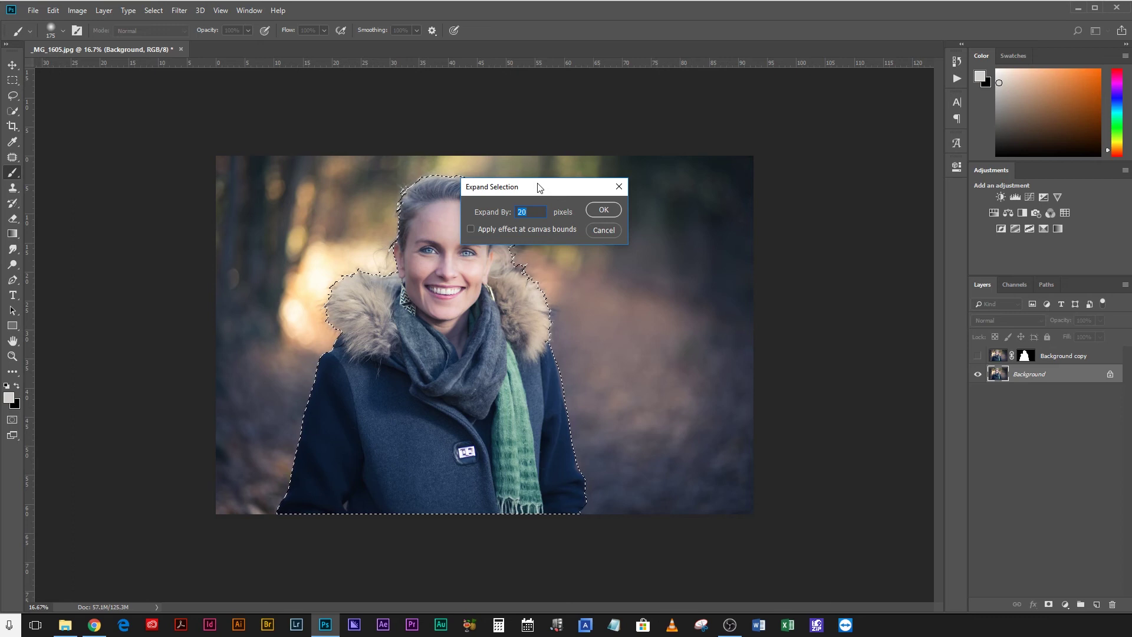
key("Return")
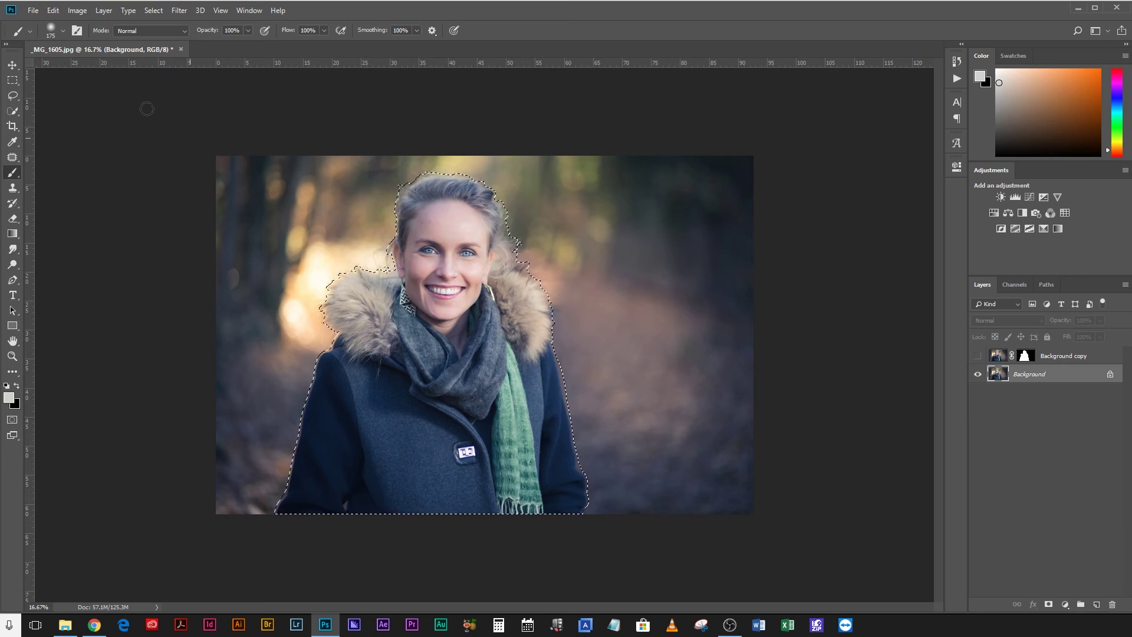
Content-Aware fill the woman's area on Background, deselect, and show the History panel
left_click(53, 10)
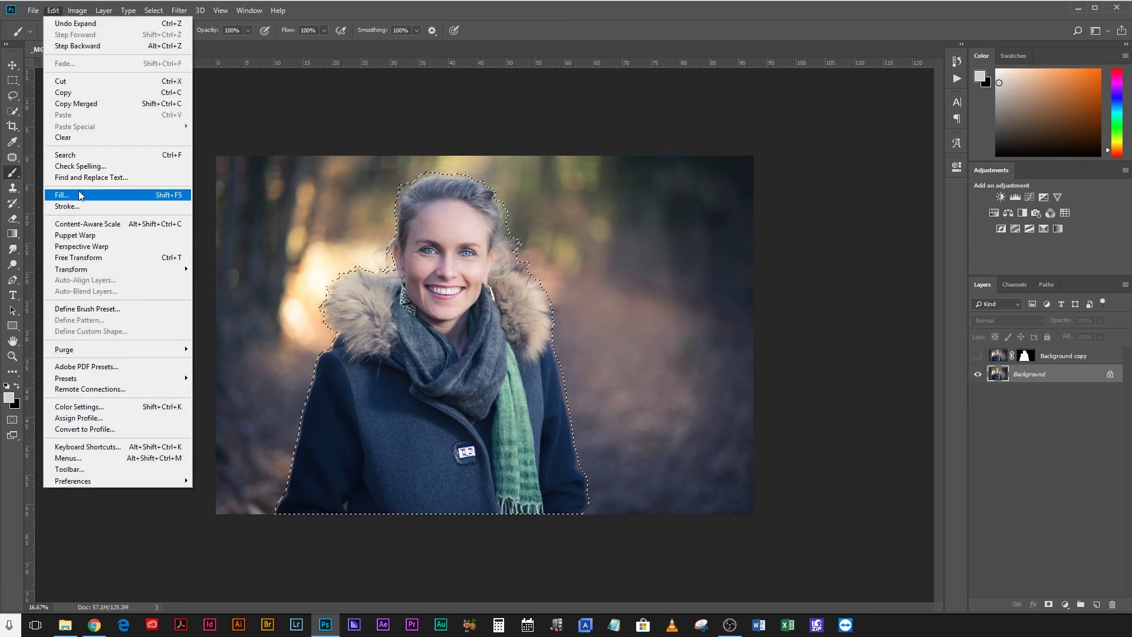
left_click(62, 194)
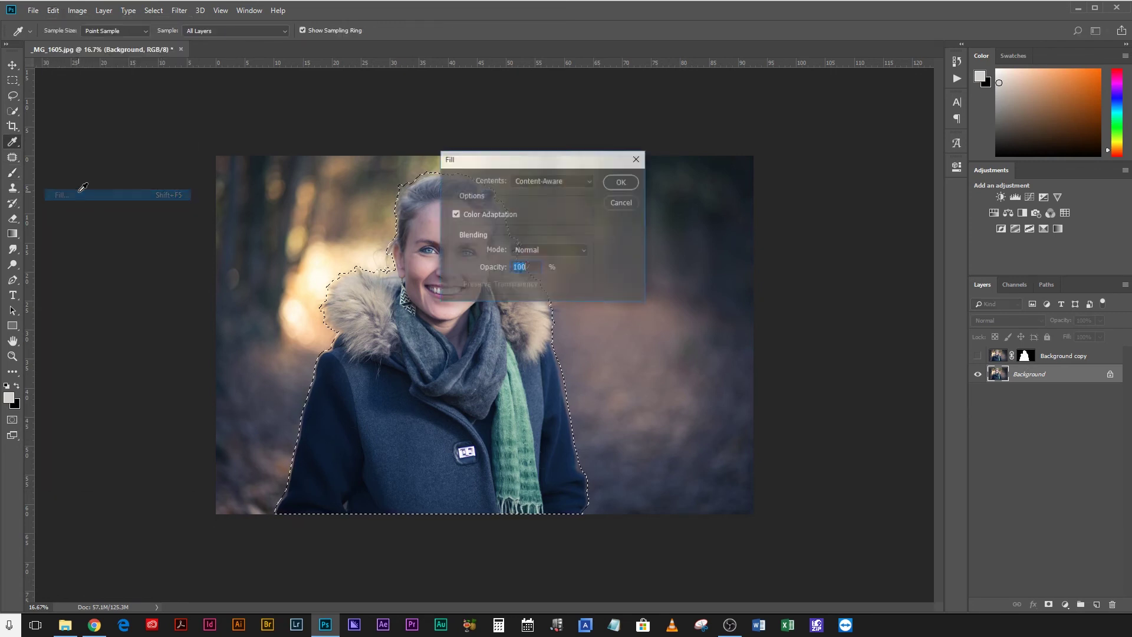
left_click(582, 182)
left_click(546, 225)
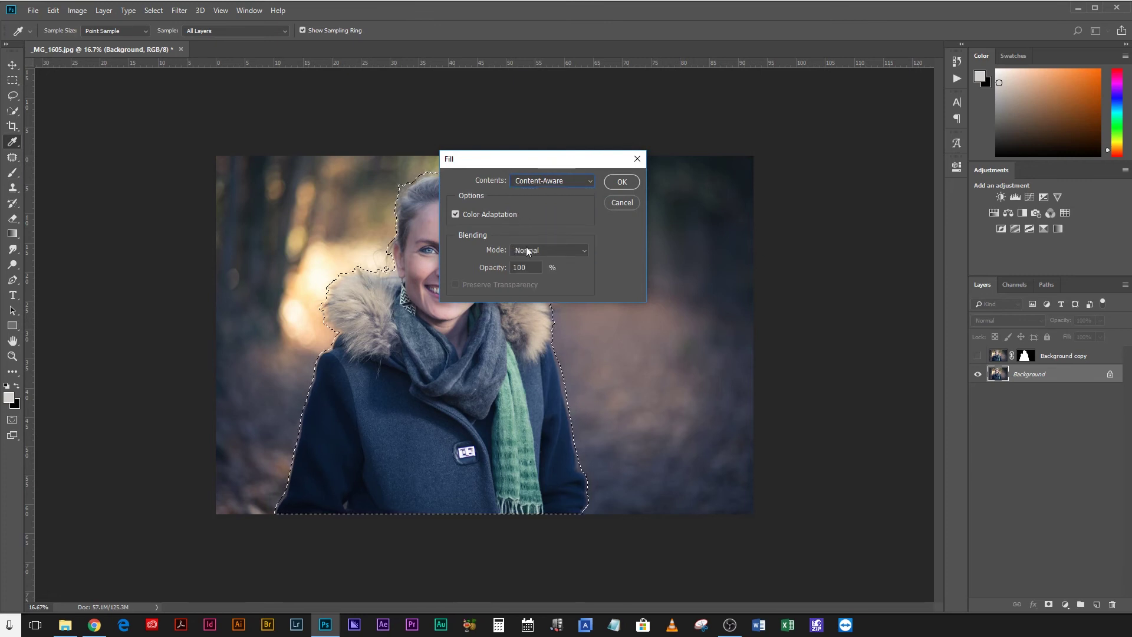
left_click(622, 182)
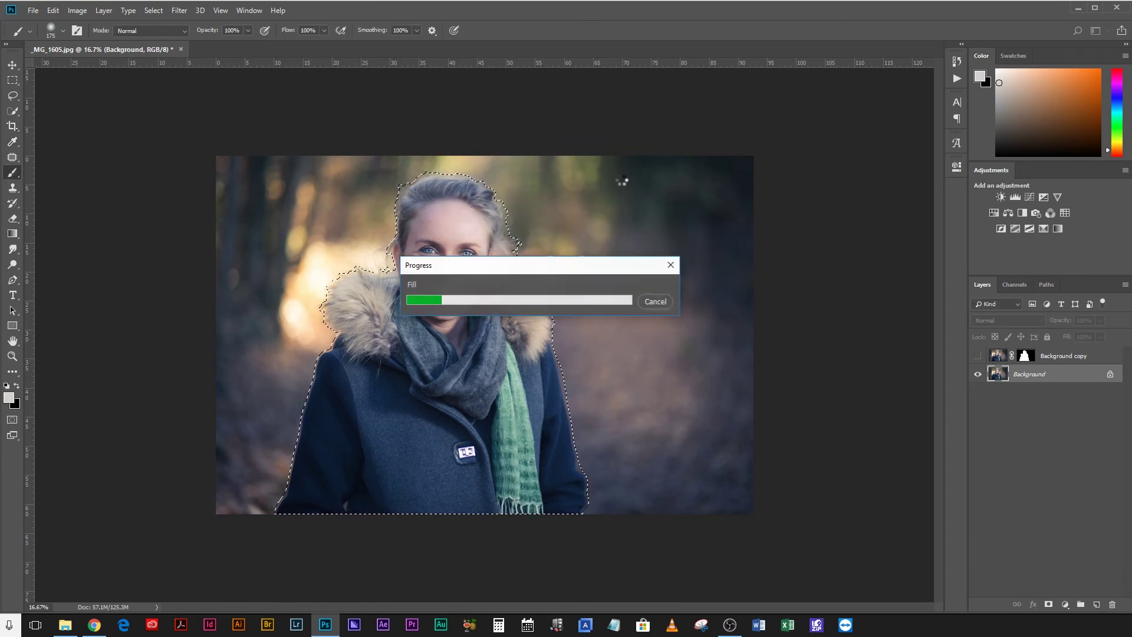
key("ctrl+d")
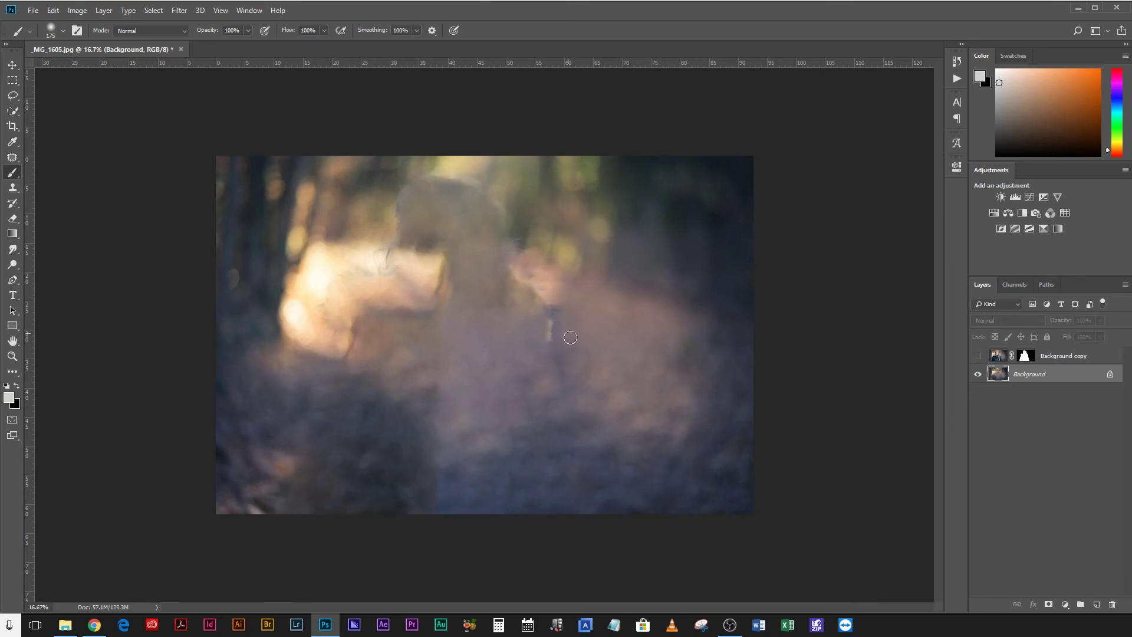
left_click(959, 61)
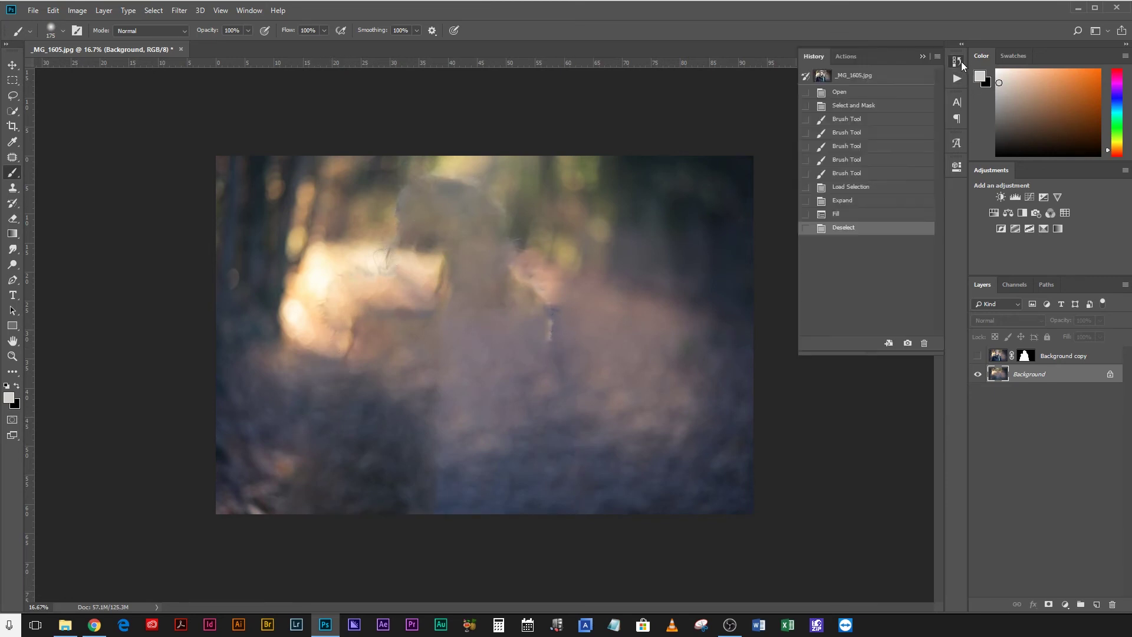
Step back in History before the 20-pixel expansion and expand by 50 pixels instead
left_click(850, 199)
left_click(850, 187)
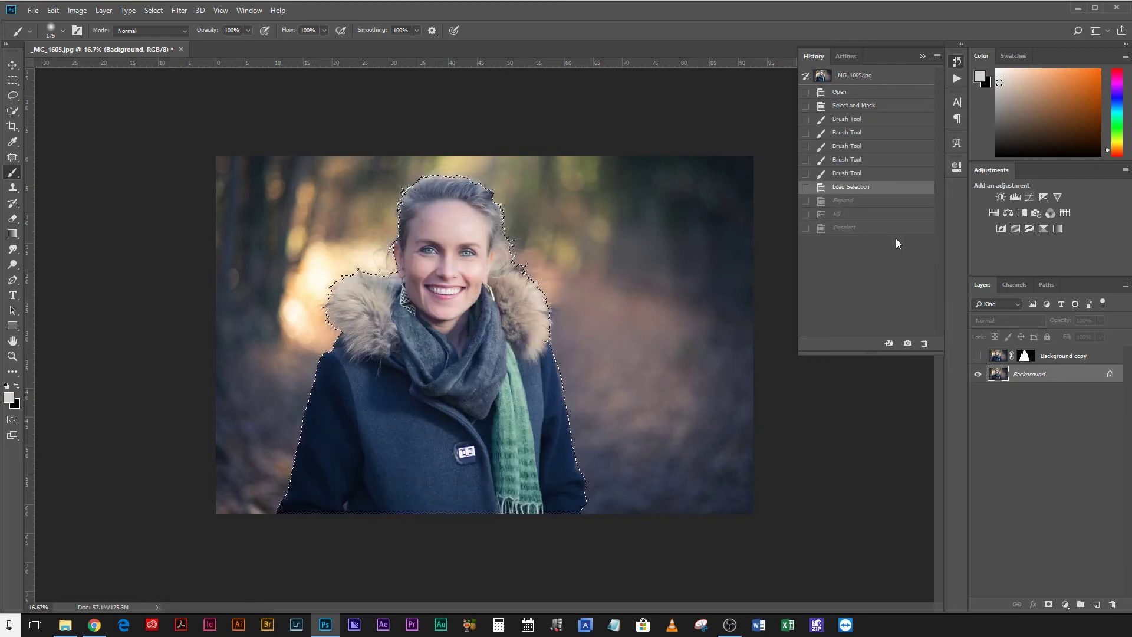
left_click(153, 10)
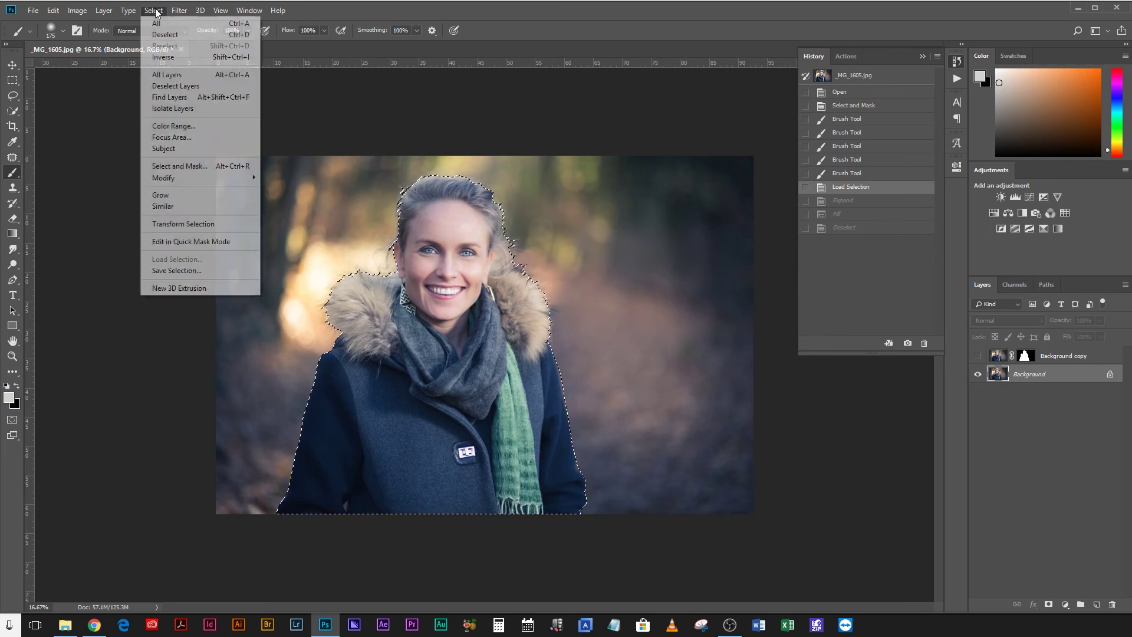
mouse_move(193, 177)
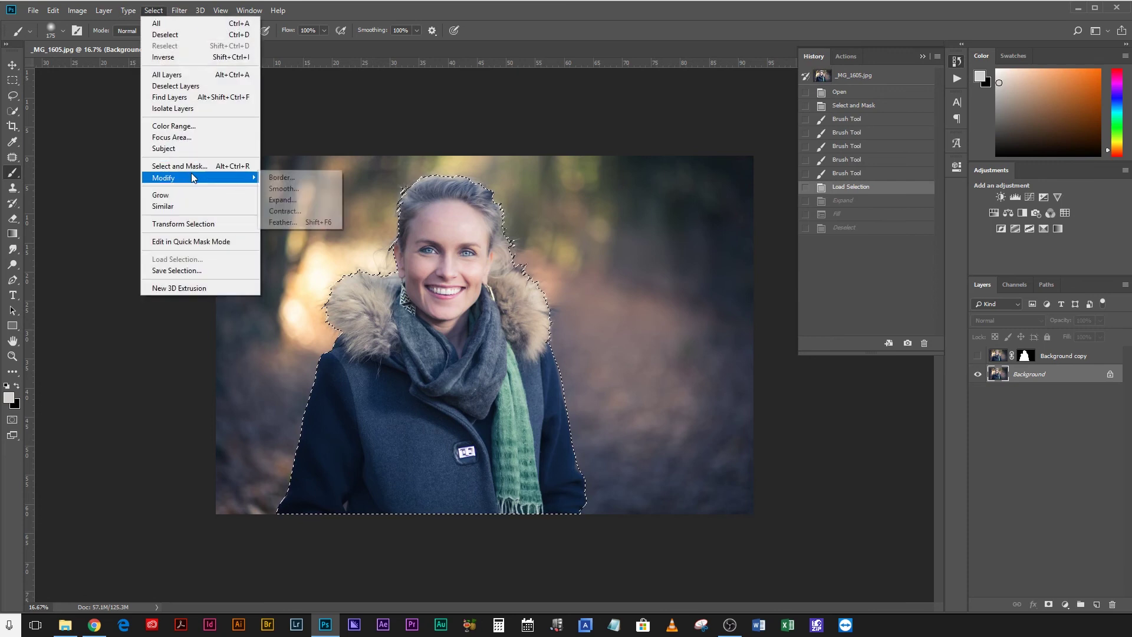
left_click(283, 200)
type("50")
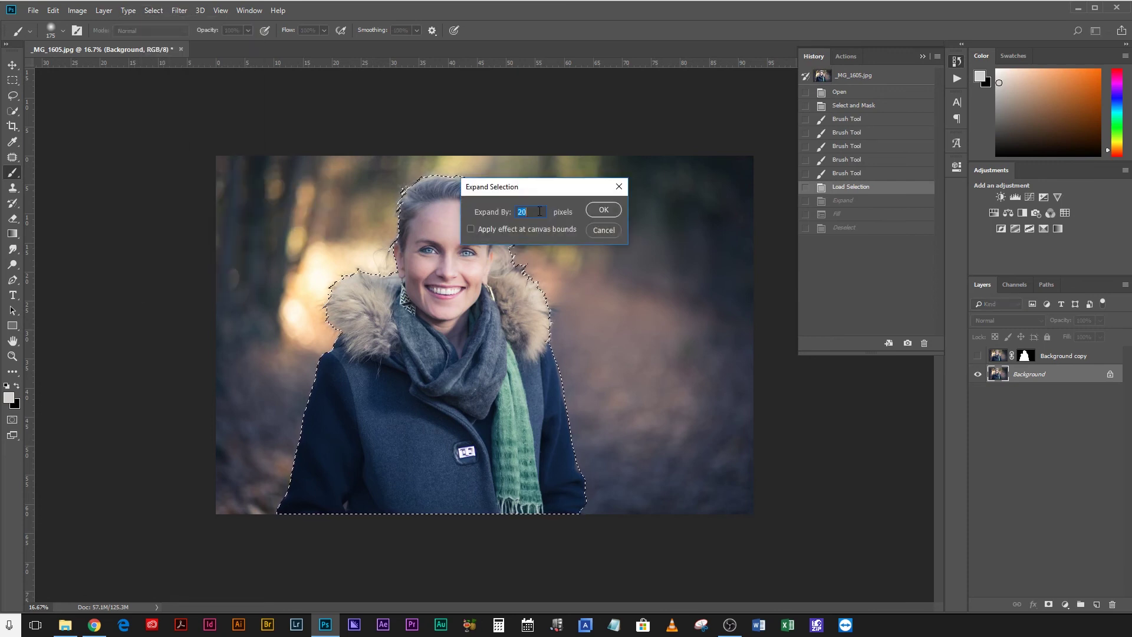
key("Return")
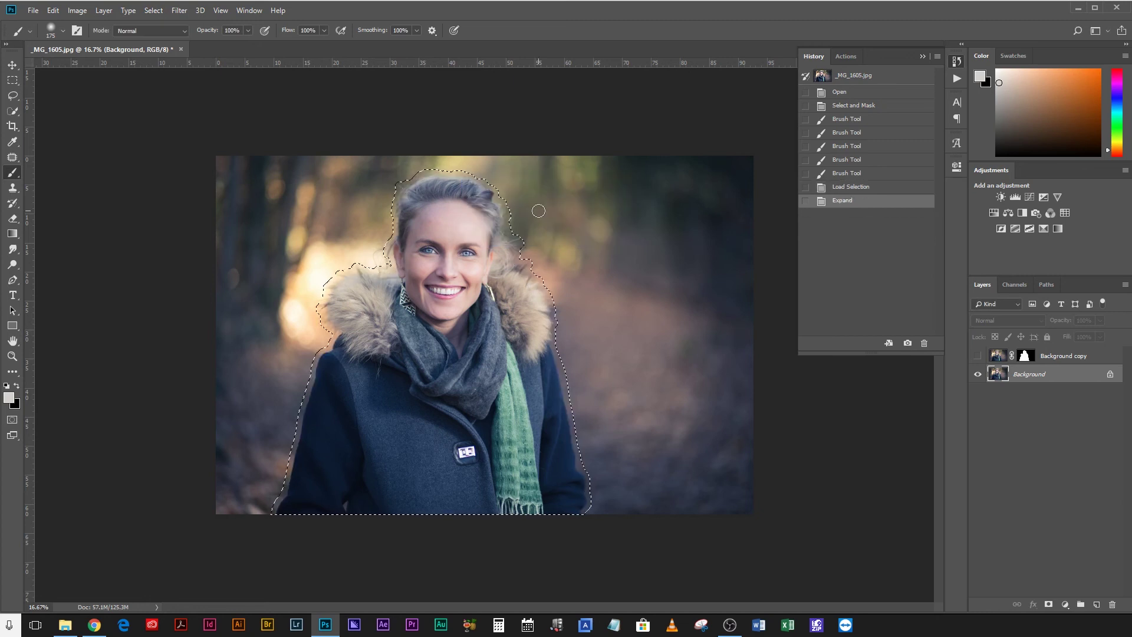
Content-Aware fill the enlarged selection and deselect
left_click(52, 10)
left_click(73, 195)
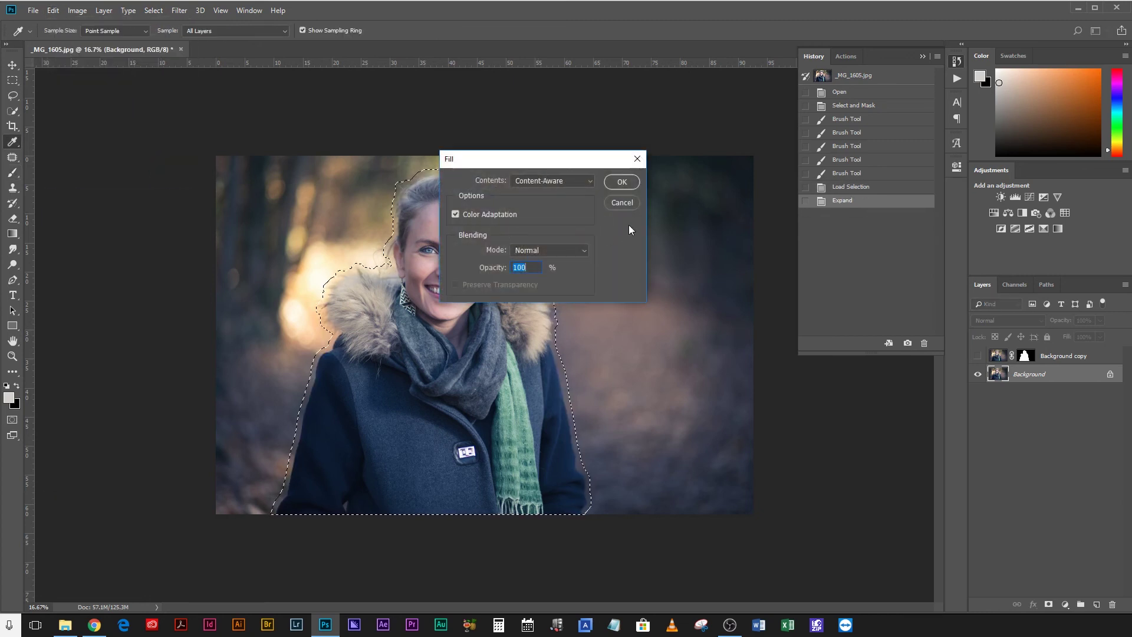
key("Return")
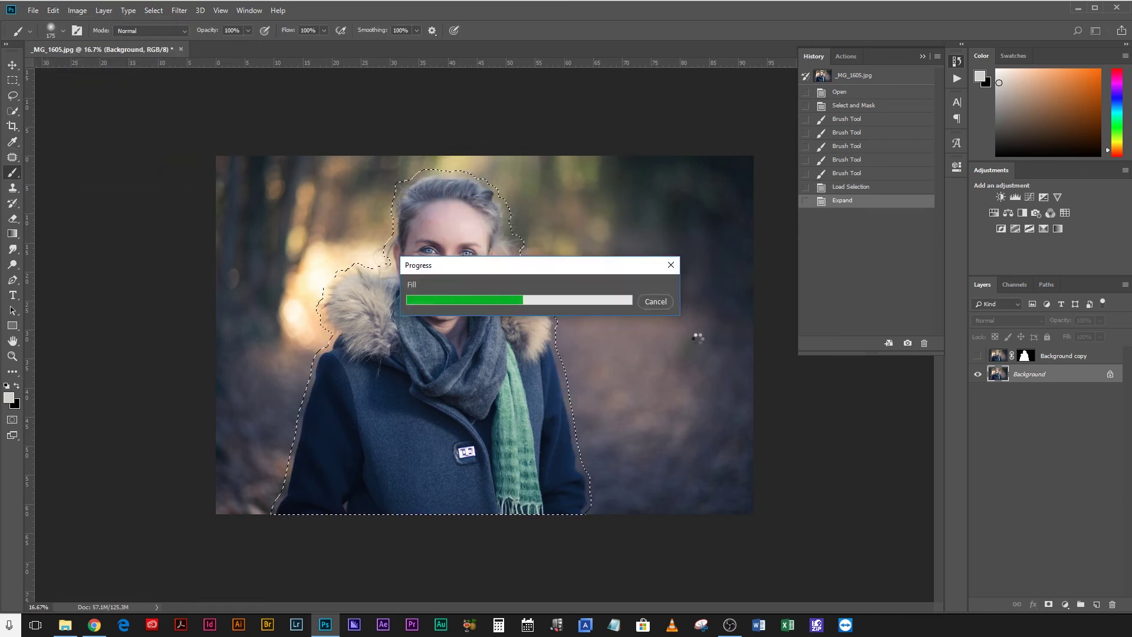
key("ctrl+d")
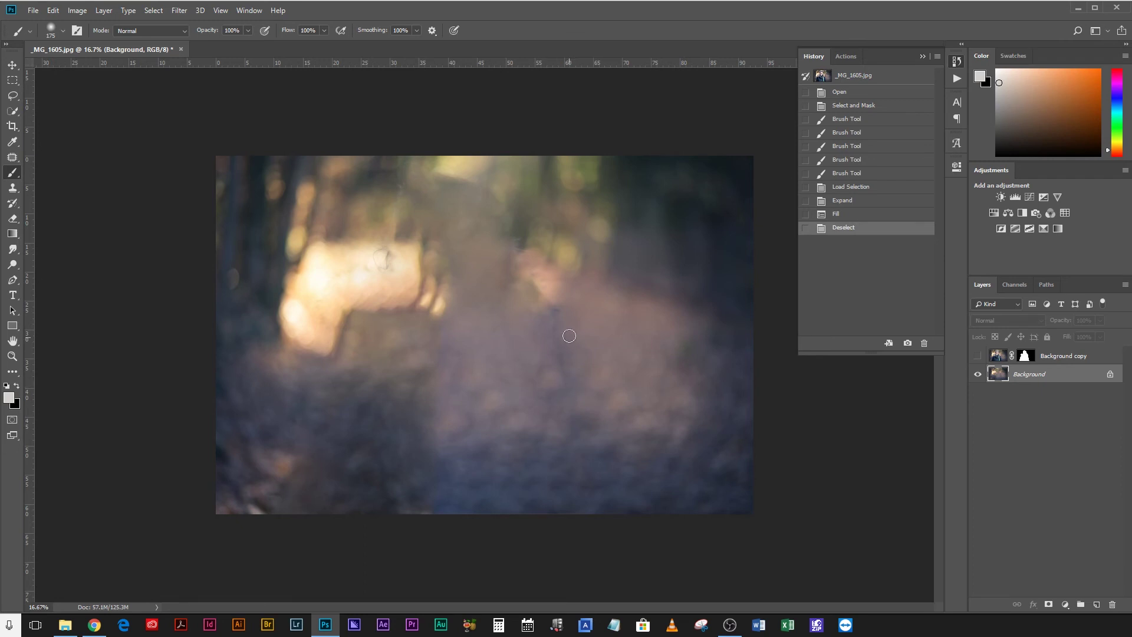
Patch three leftover smudges onto clean background with the Patch Tool
key("j")
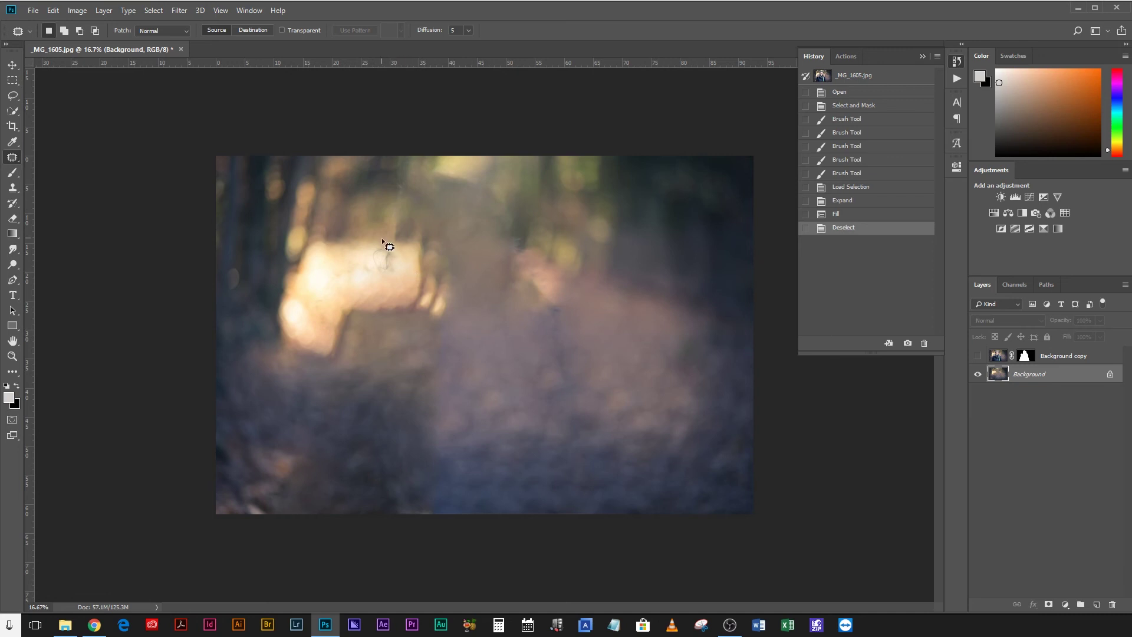
mouse_move(387, 239)
left_mouse_down()
mouse_move(374, 272)
mouse_move(390, 282)
mouse_move(410, 254)
mouse_move(389, 240)
mouse_move(377, 263)
mouse_move(342, 268)
left_mouse_up()
key("ctrl+d")
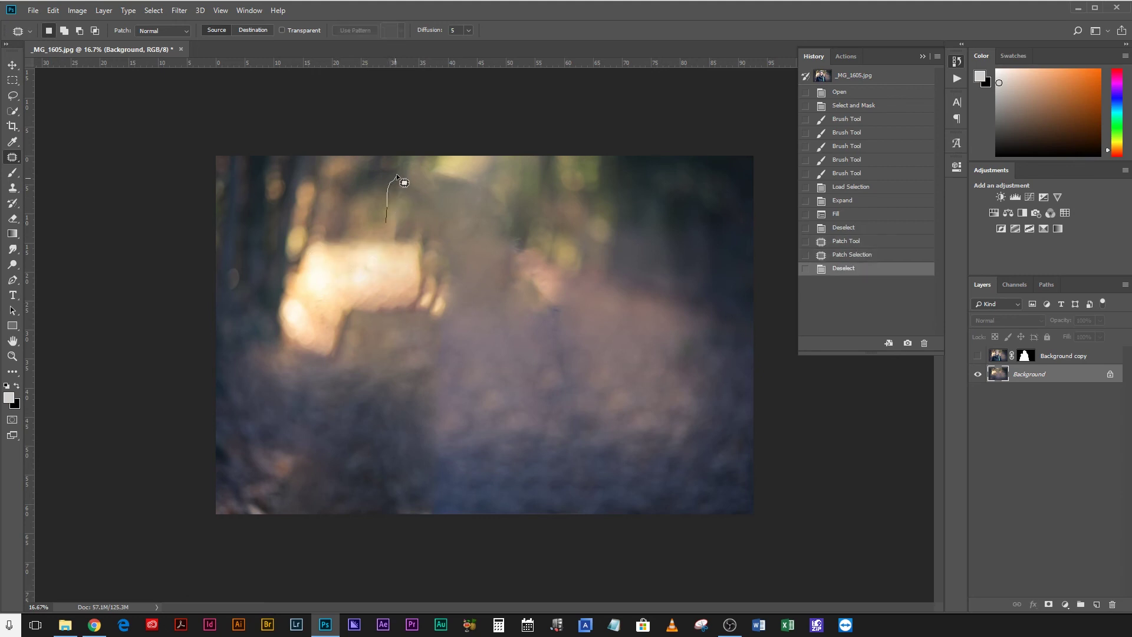
mouse_move(414, 161)
left_mouse_down()
mouse_move(399, 230)
mouse_move(387, 224)
mouse_move(466, 176)
left_mouse_up()
key("ctrl+d")
mouse_move(521, 223)
left_mouse_down()
mouse_move(513, 277)
mouse_move(547, 339)
left_mouse_up()
key("ctrl+d")
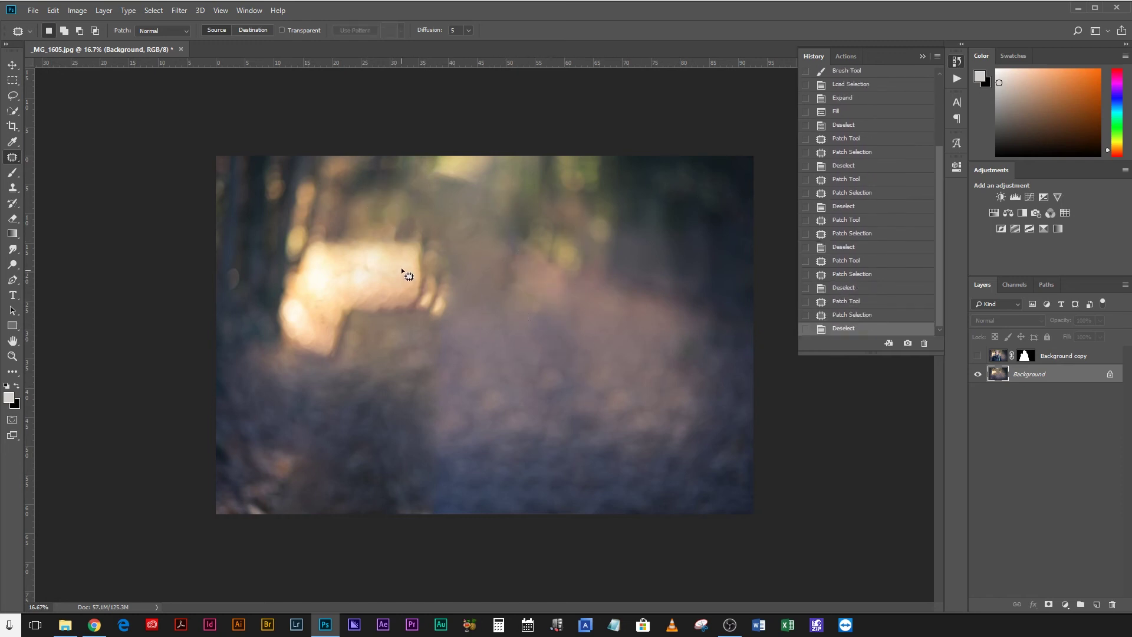
Zoom in to inspect the patched background, then fit the image on screen
key("ctrl+plus")
scroll(400, 267, "up", 2)
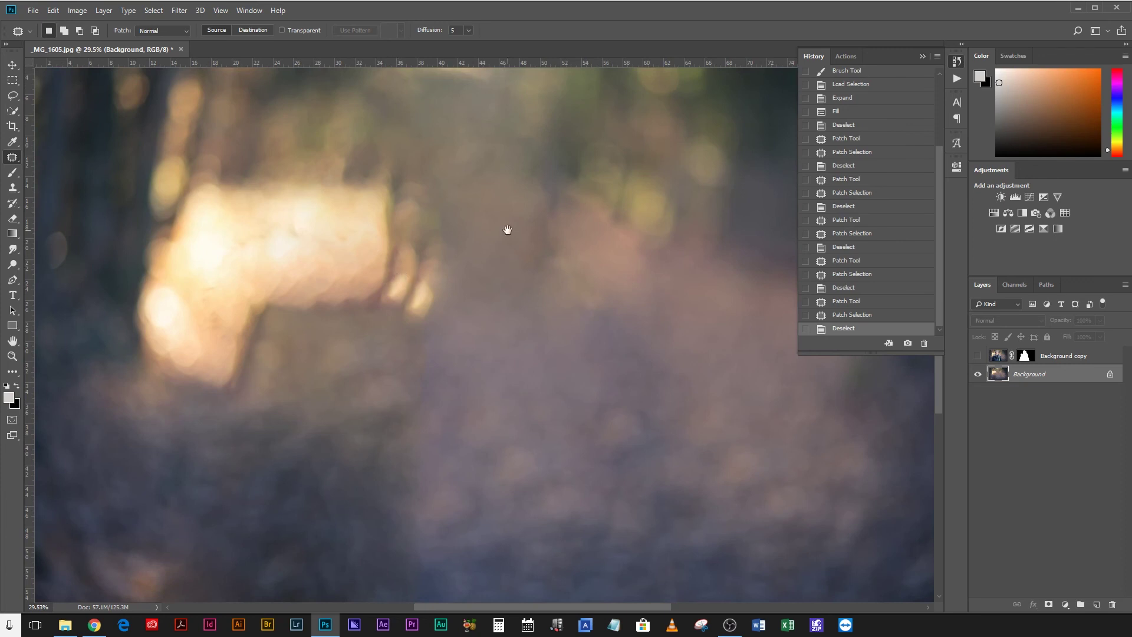
left_click_drag(505, 230, 442, 268)
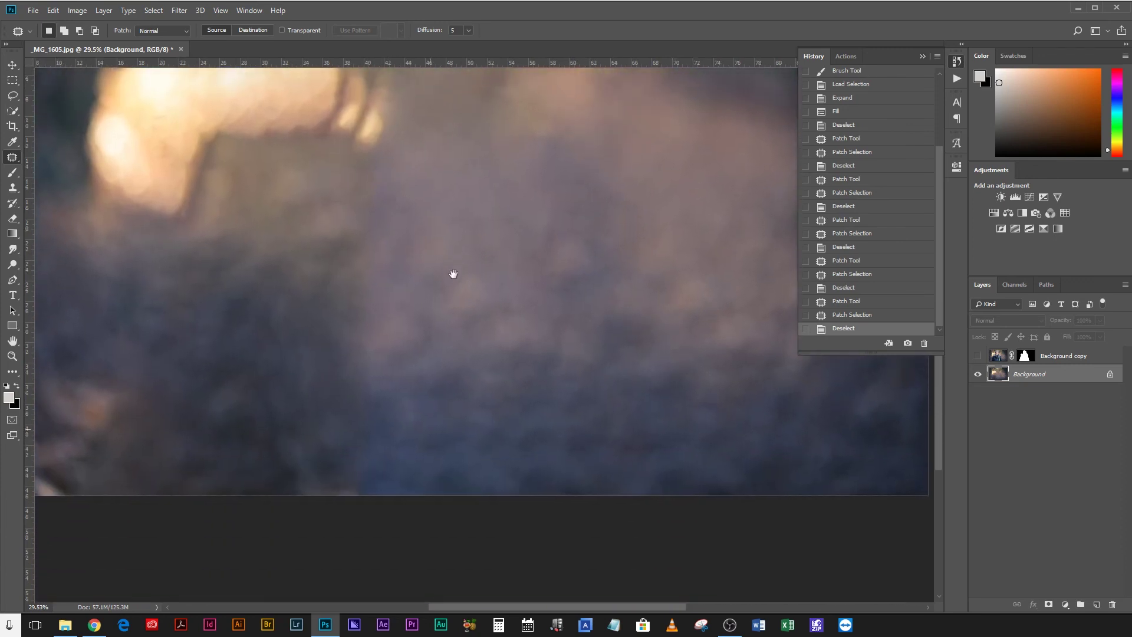
left_click_drag(453, 274, 438, 304)
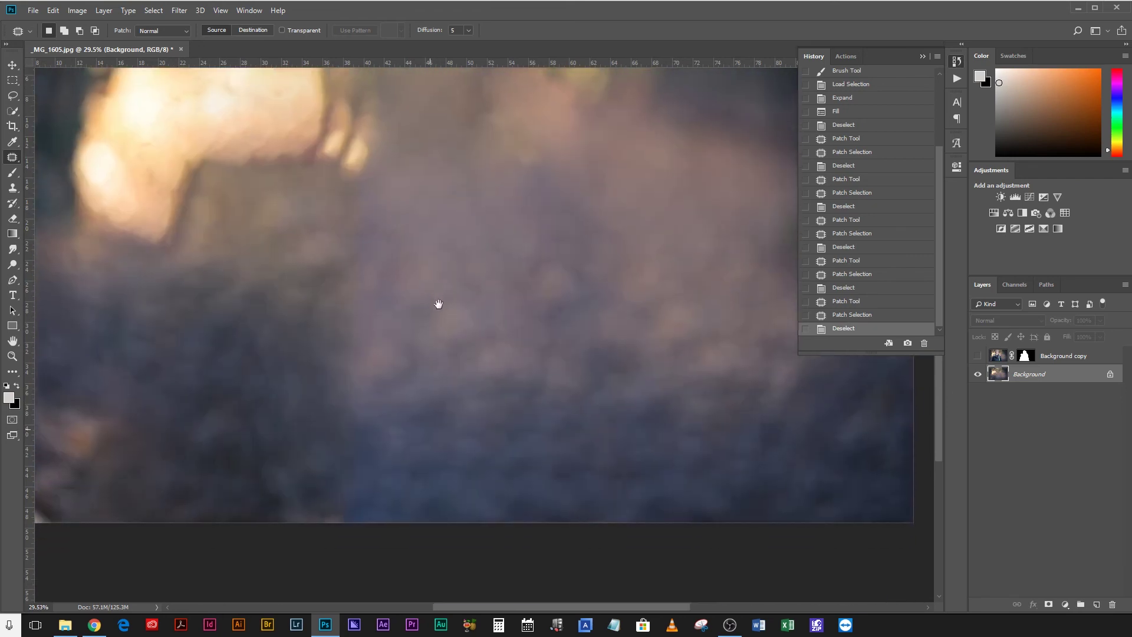
key("ctrl+0")
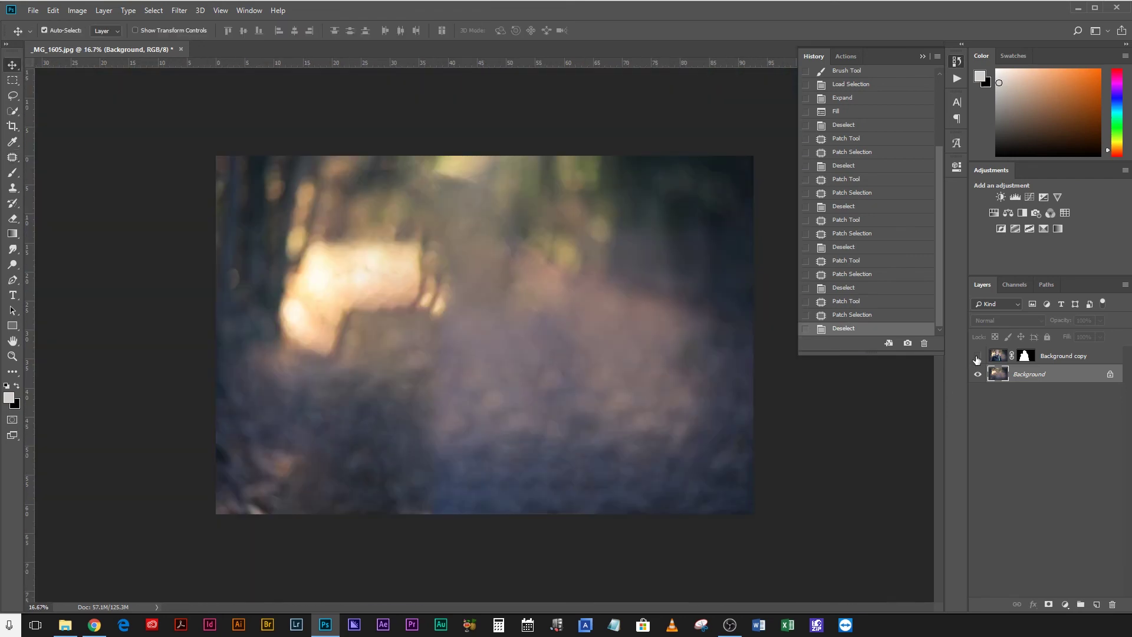
Show the Background copy cut-out again, reposition the woman, and begin renaming the layer
left_click(977, 358)
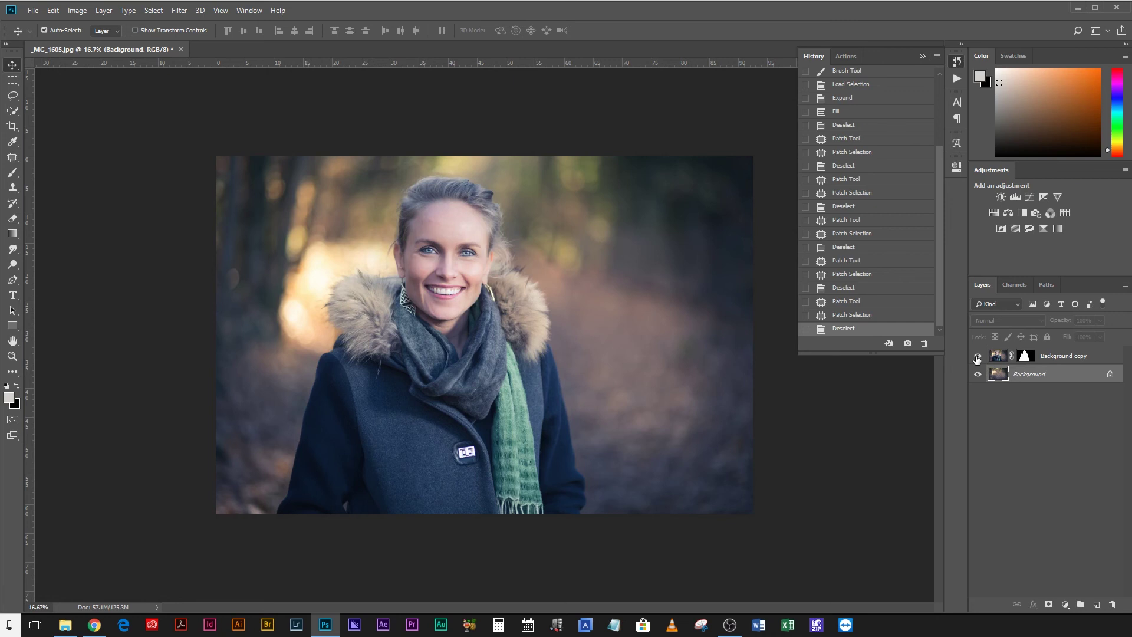
left_click_drag(433, 329, 559, 326)
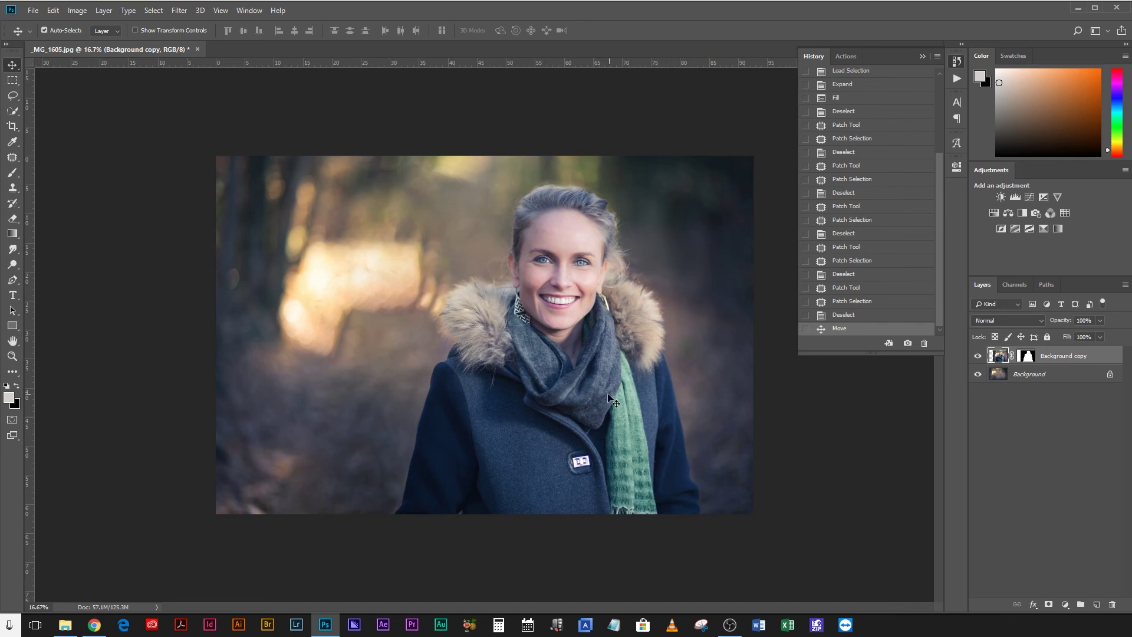
left_click_drag(609, 395, 498, 384)
double_click(1055, 356)
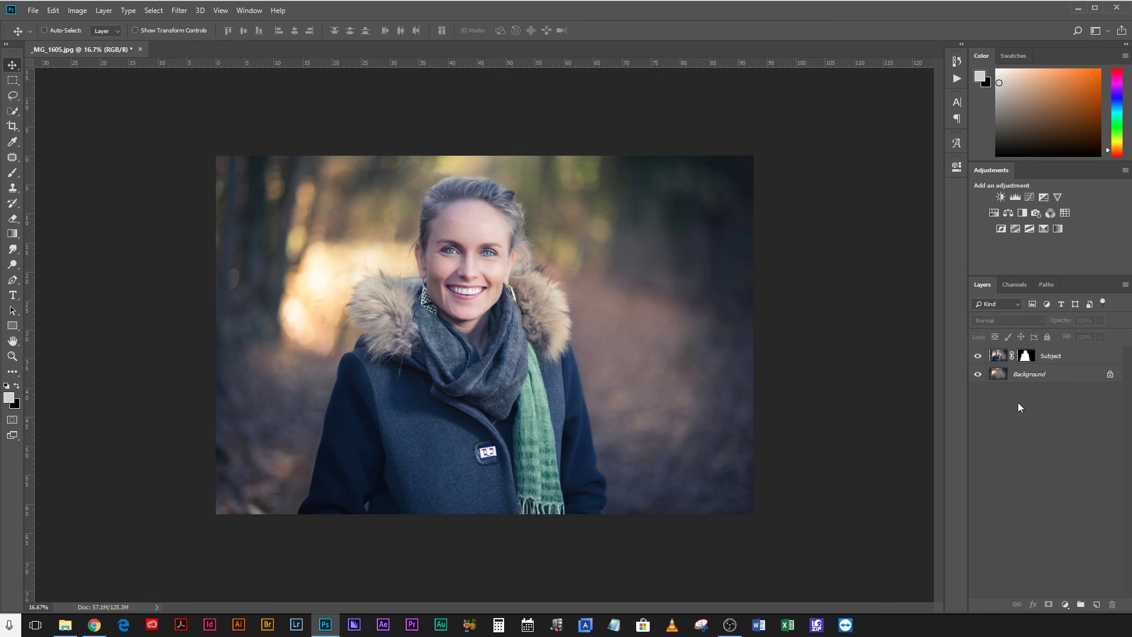
Save the layered document under the new name PS Cutout.psd
key("ctrl+shift+s")
key("Escape")
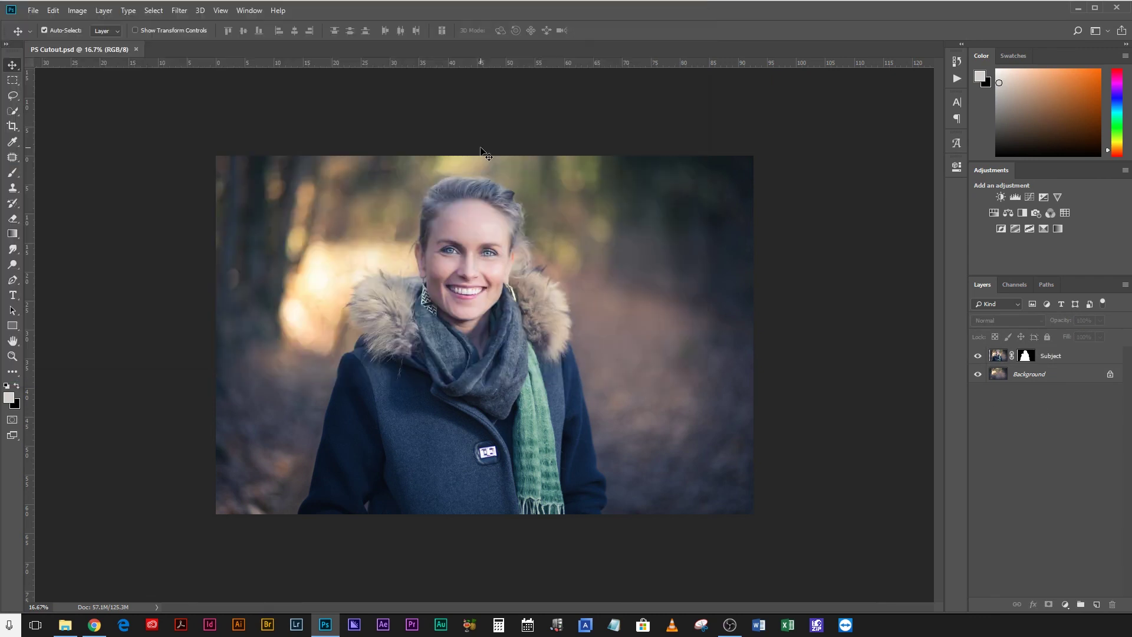